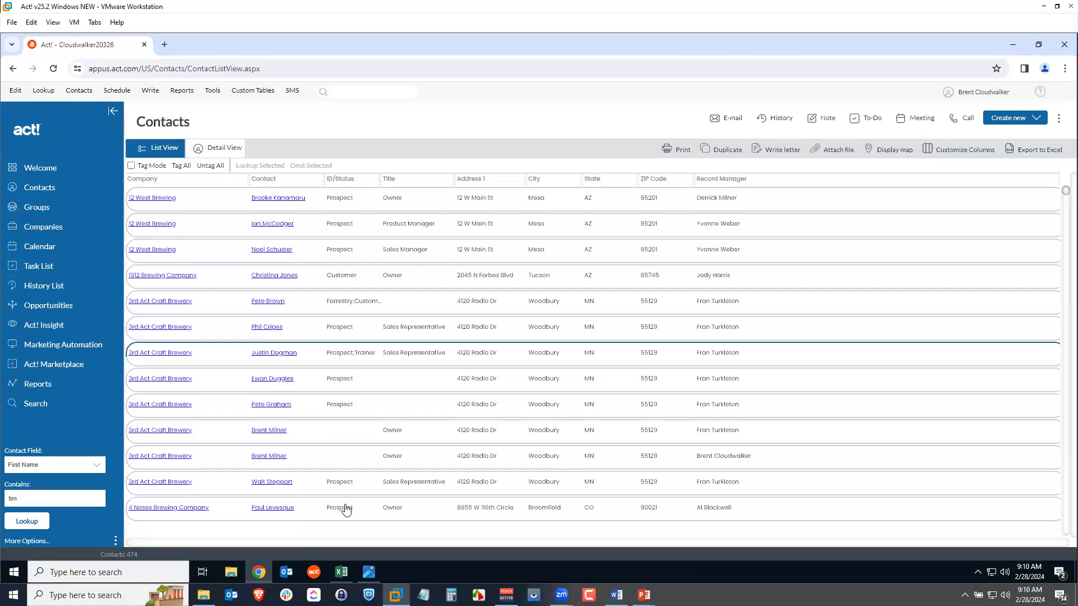
# - Examine the contact list in the February 2024 Tradeshow Contacts workbook in Excel and return to the Act! contact list
pyautogui.click(342, 572)
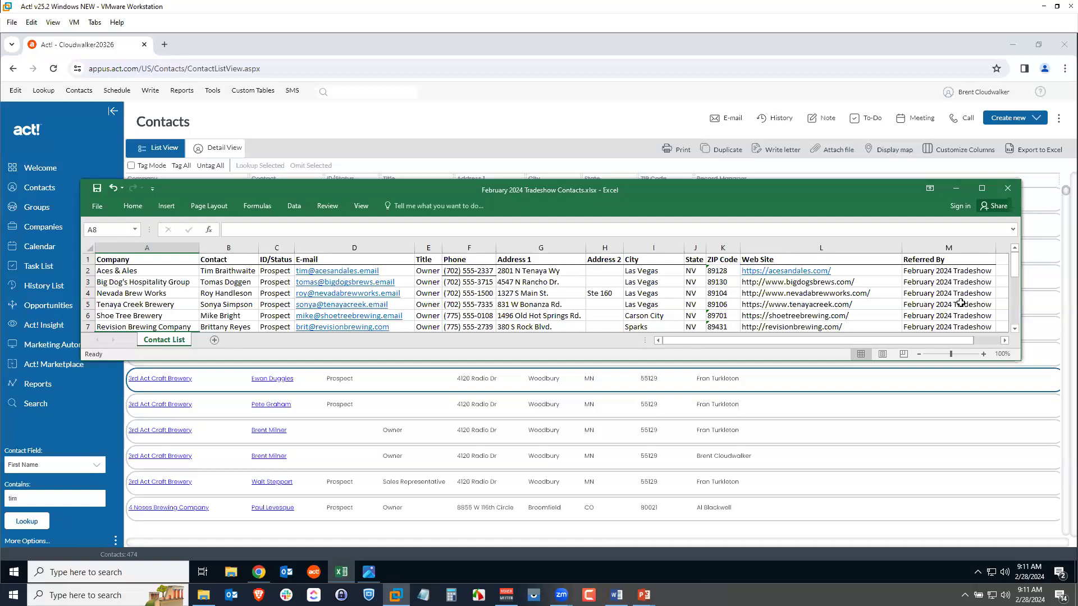
pyautogui.click(954, 190)
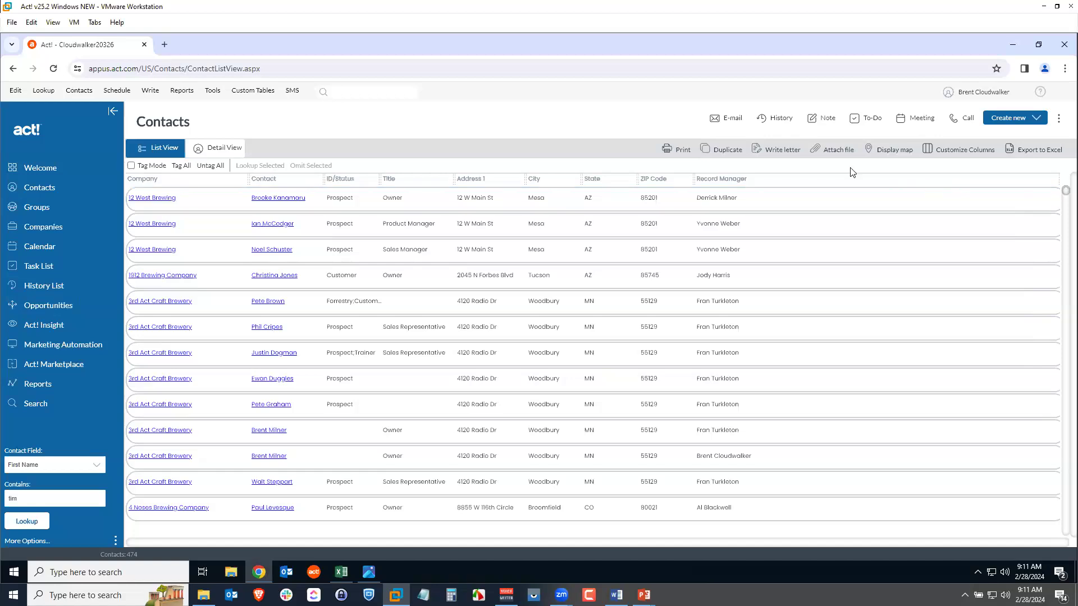
# - Start a contact import with February 2024 Tradeshow Contacts.csv as the comma-separated source file
pyautogui.click(213, 92)
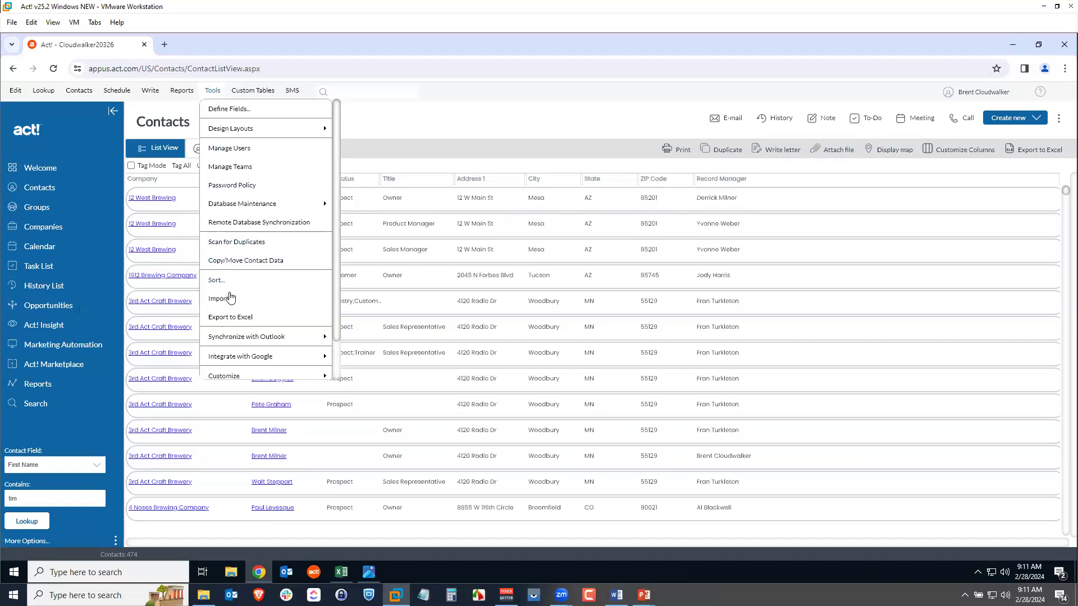
pyautogui.click(231, 302)
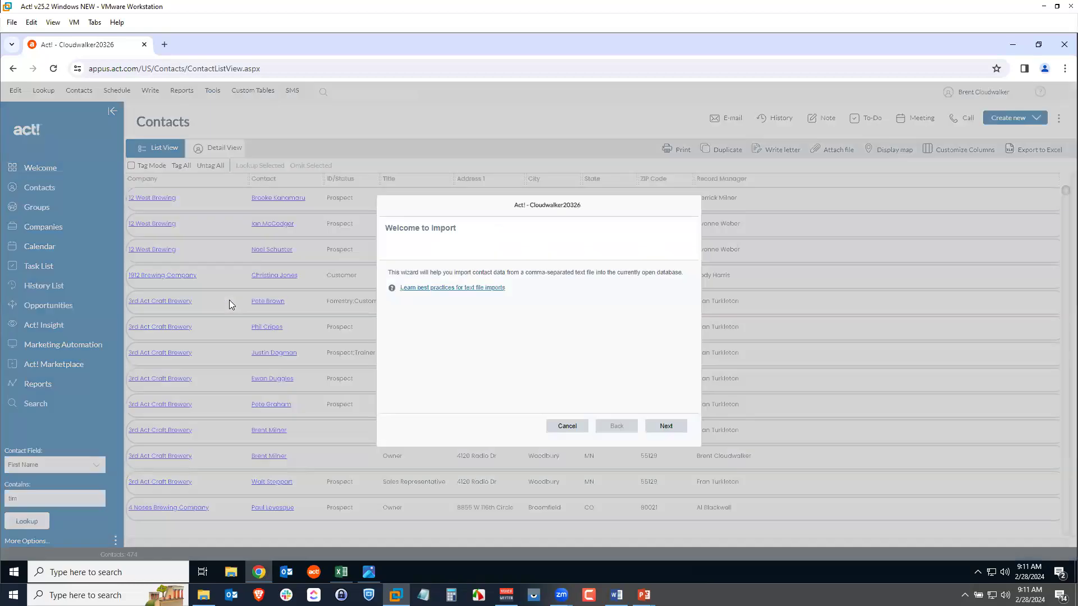
pyautogui.click(668, 426)
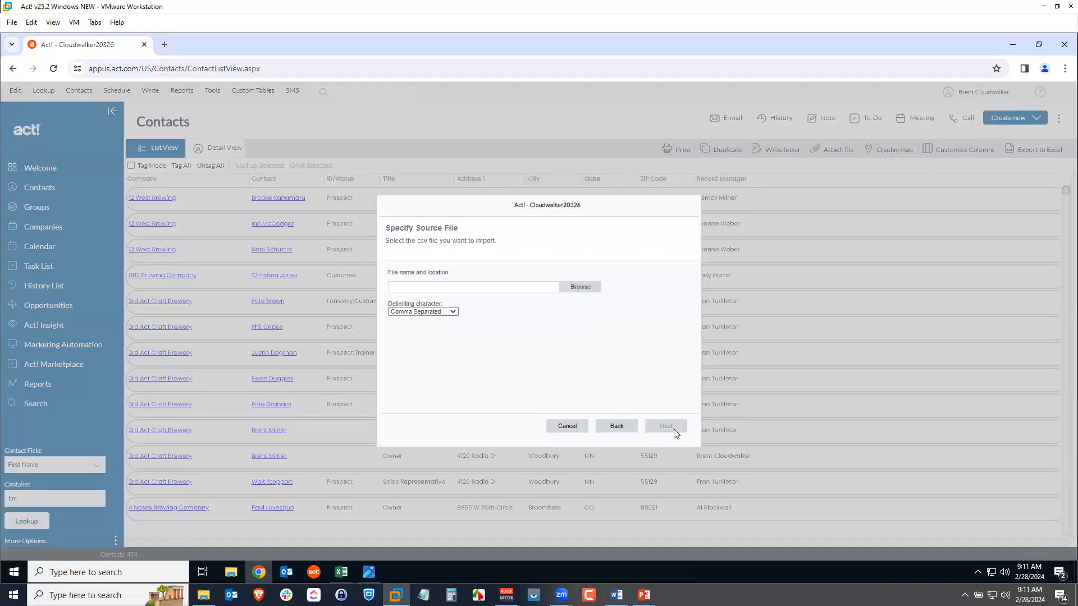
pyautogui.click(587, 290)
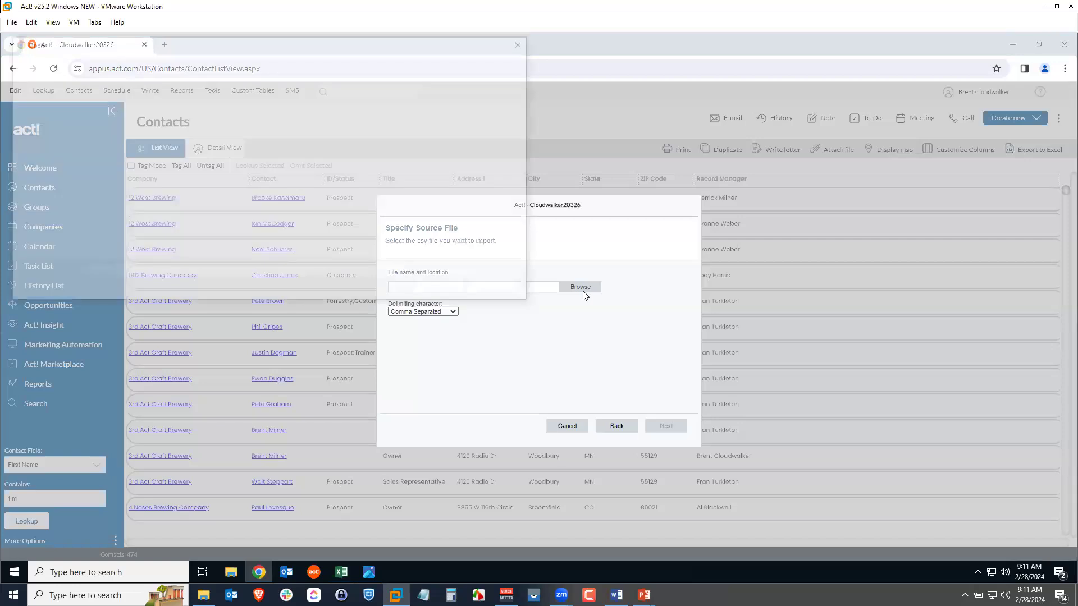
pyautogui.click(179, 124)
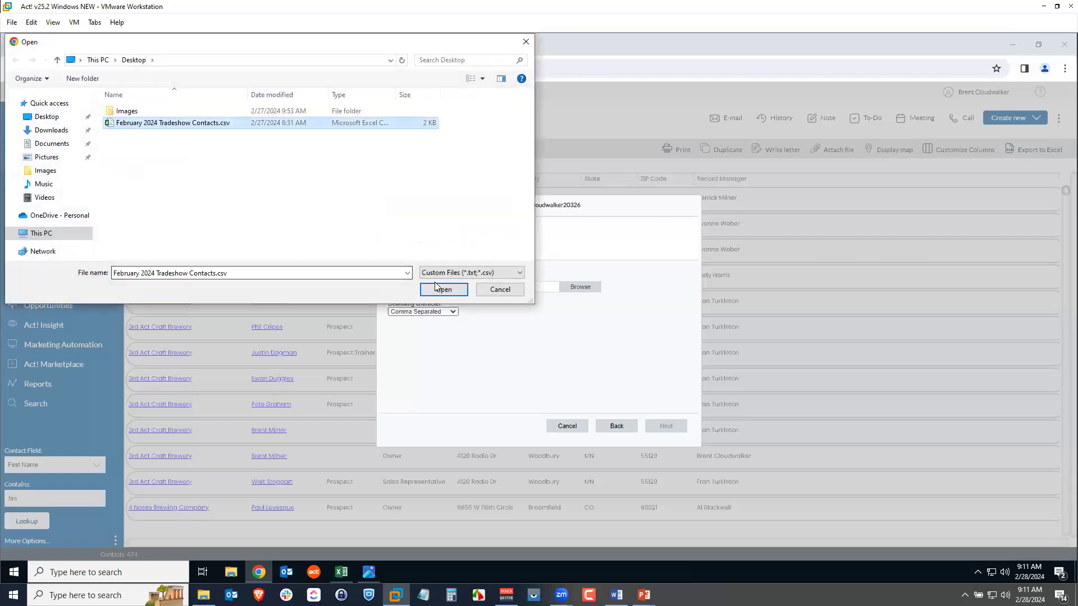
pyautogui.click(443, 290)
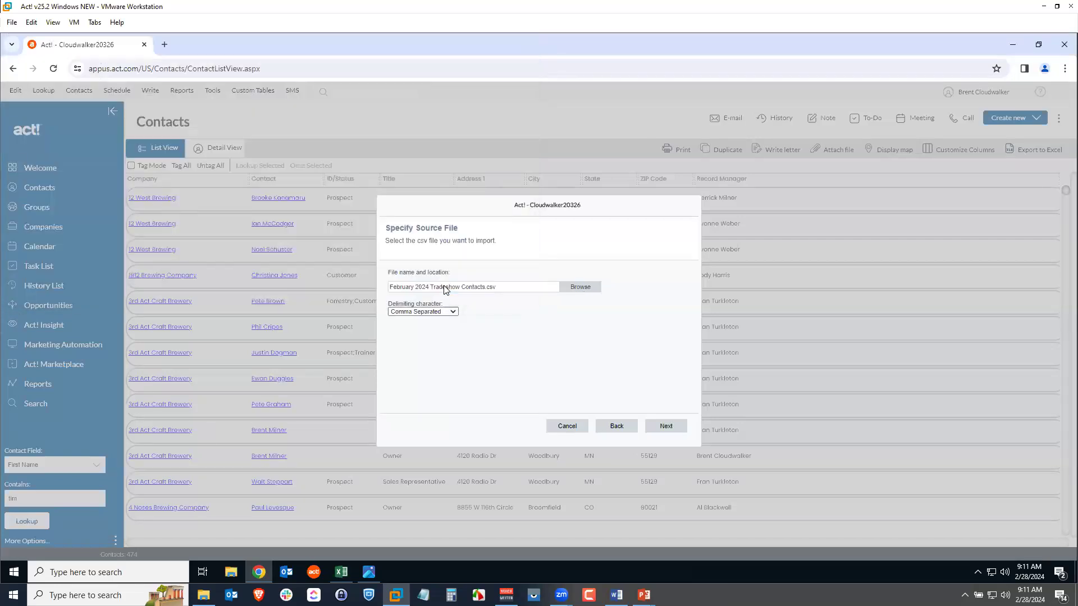
# - Exclude the file's first record from the import, review the contact field mapping and cancel the import
pyautogui.click(671, 428)
pyautogui.click(403, 318)
pyautogui.click(665, 427)
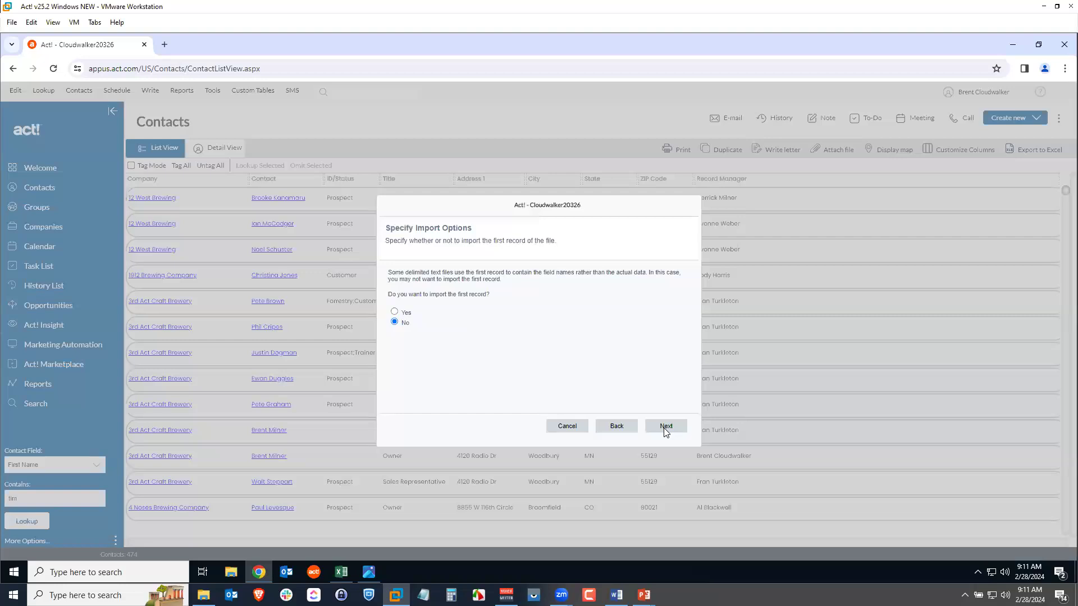
pyautogui.click(665, 428)
pyautogui.moveTo(653, 301); pyautogui.dragTo(652, 326)
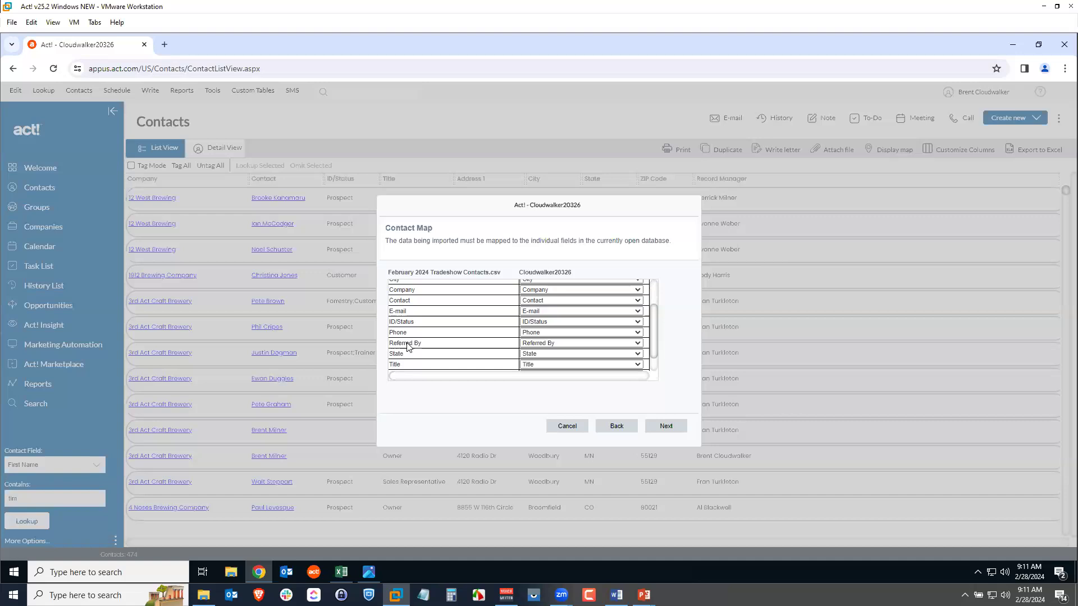
pyautogui.click(568, 427)
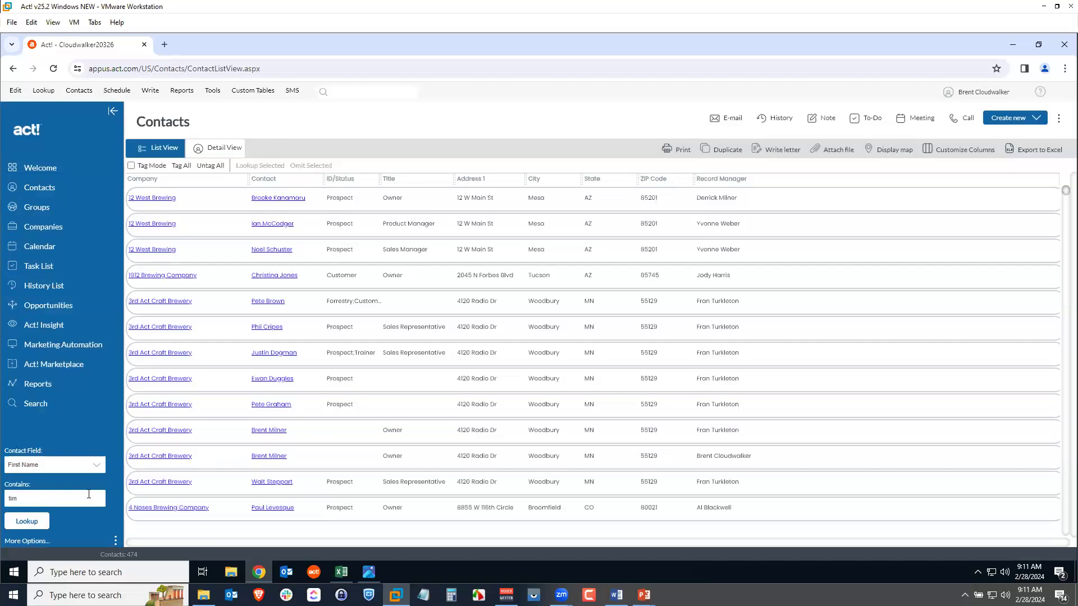
# - Look up the tradeshow contact by first name
pyautogui.click(24, 522)
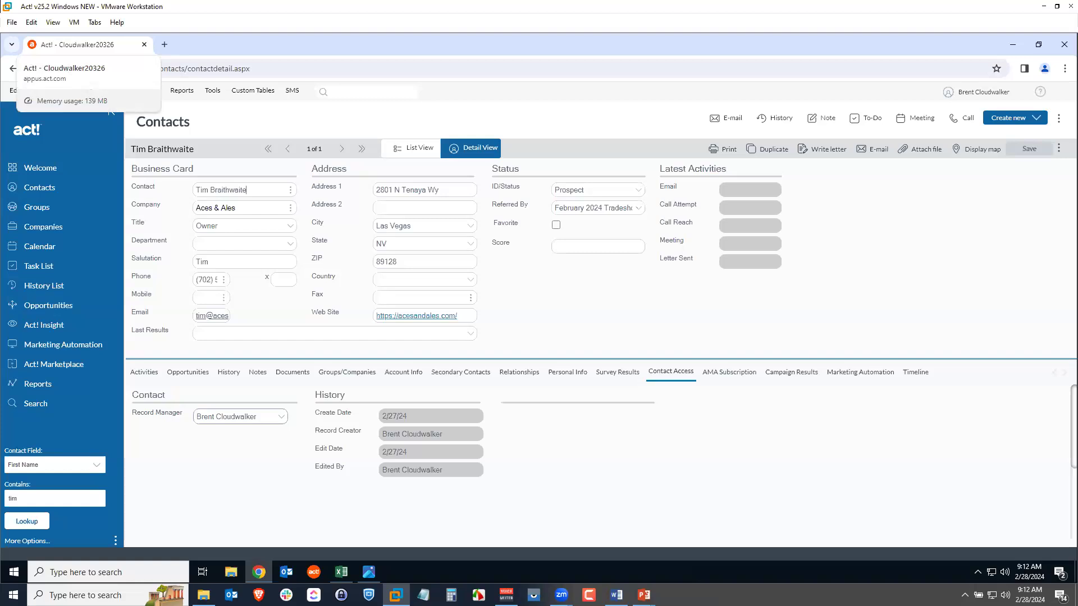
# - Open the Tradeshow 2024 February group and examine its dynamic membership criteria without changing them
pyautogui.click(36, 209)
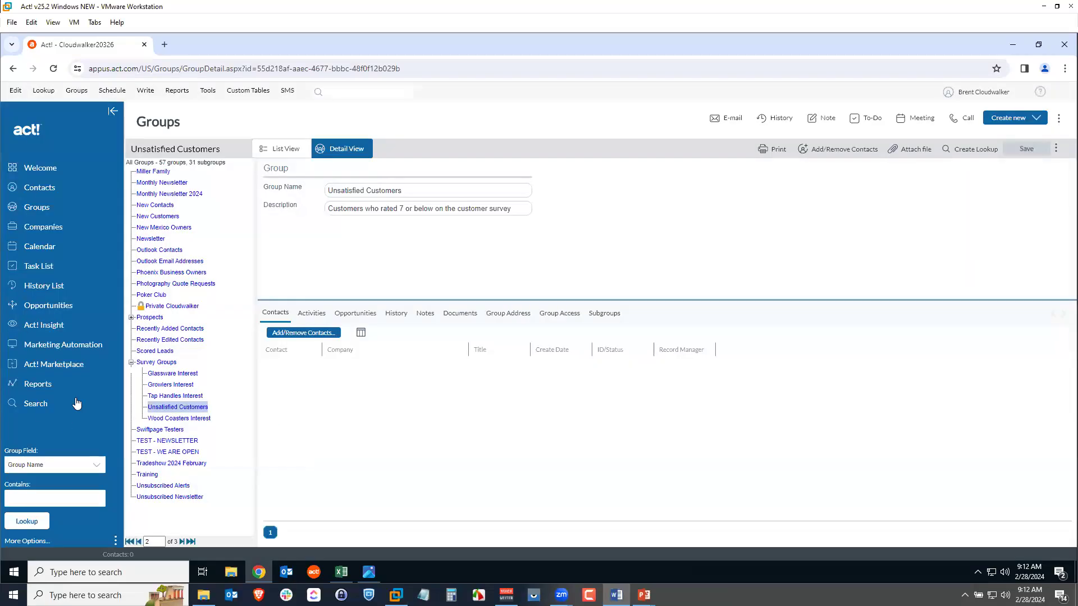
pyautogui.click(182, 464)
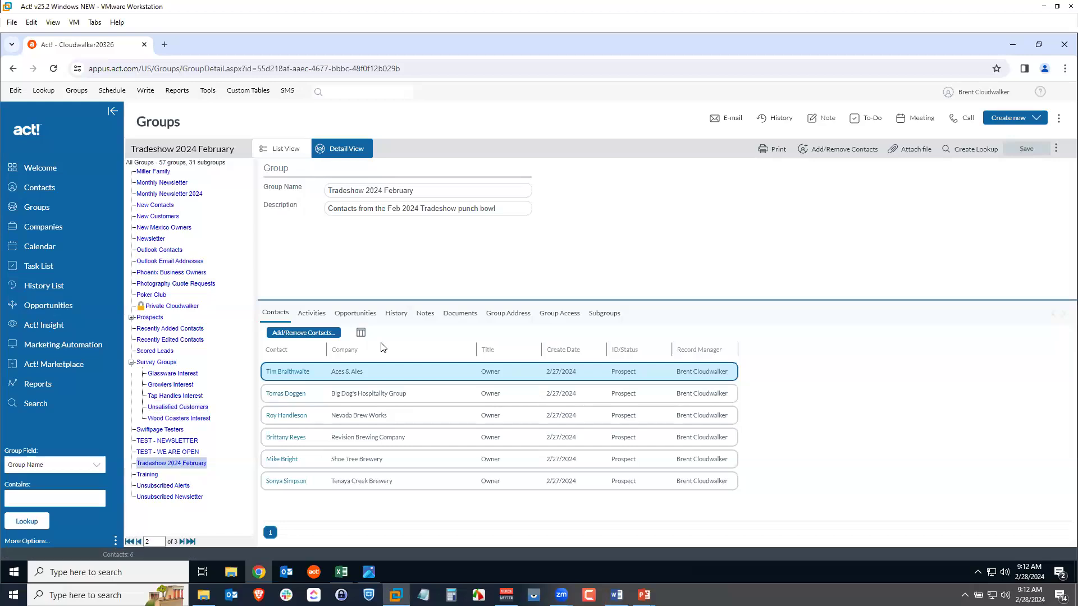
pyautogui.click(293, 334)
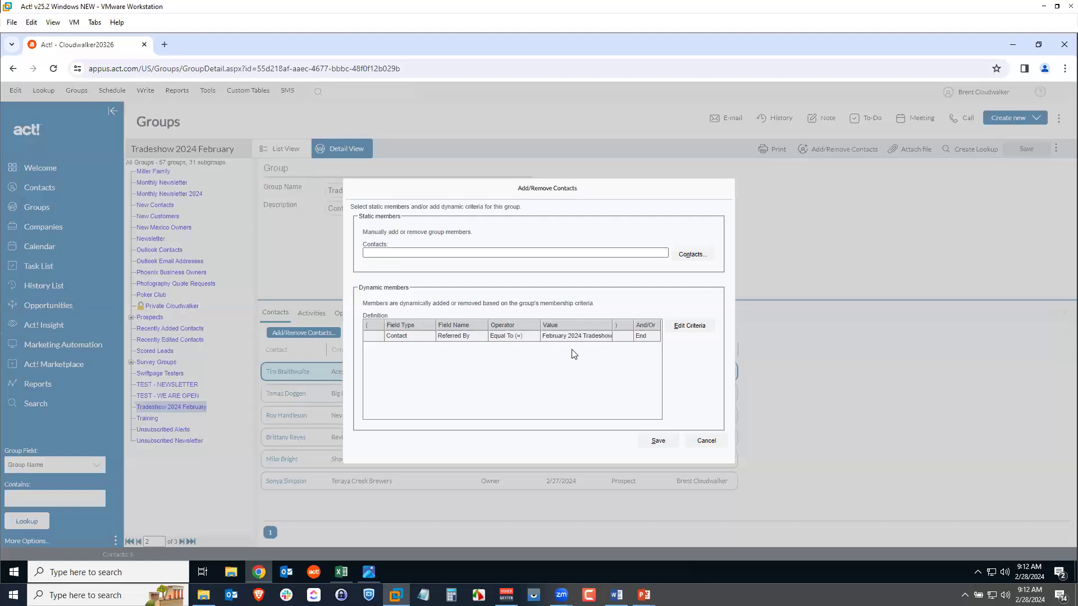
pyautogui.click(708, 442)
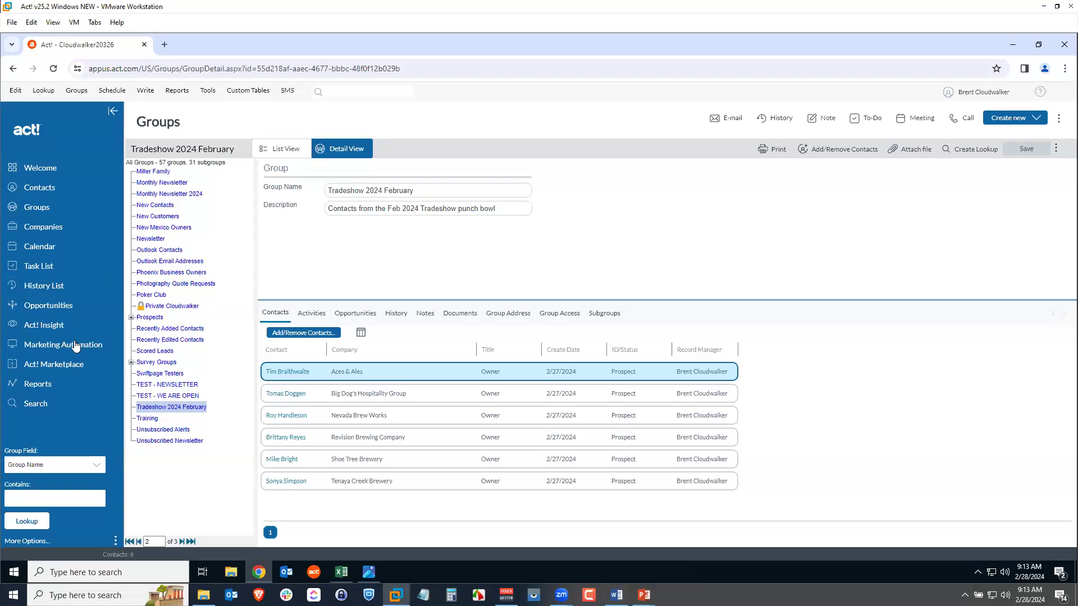
# - Open the Tradeshow 2024 February campaign in Marketing Automation and bring up its Thank You Email content in the editor
pyautogui.click(53, 347)
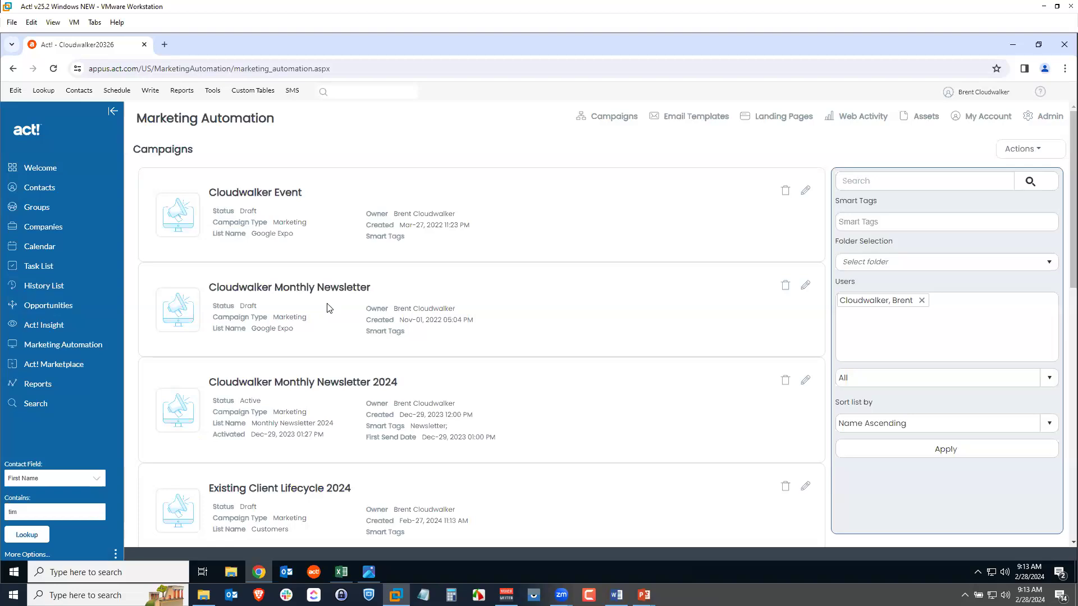
pyautogui.scroll(-8, 341, 308)
pyautogui.scroll(-3, 342, 308)
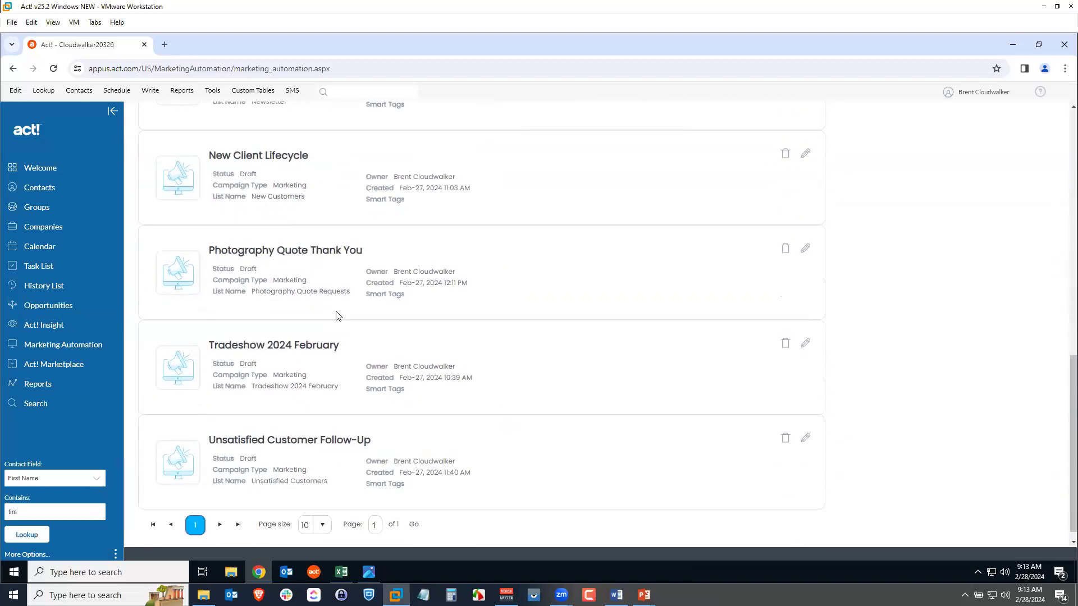
pyautogui.click(187, 374)
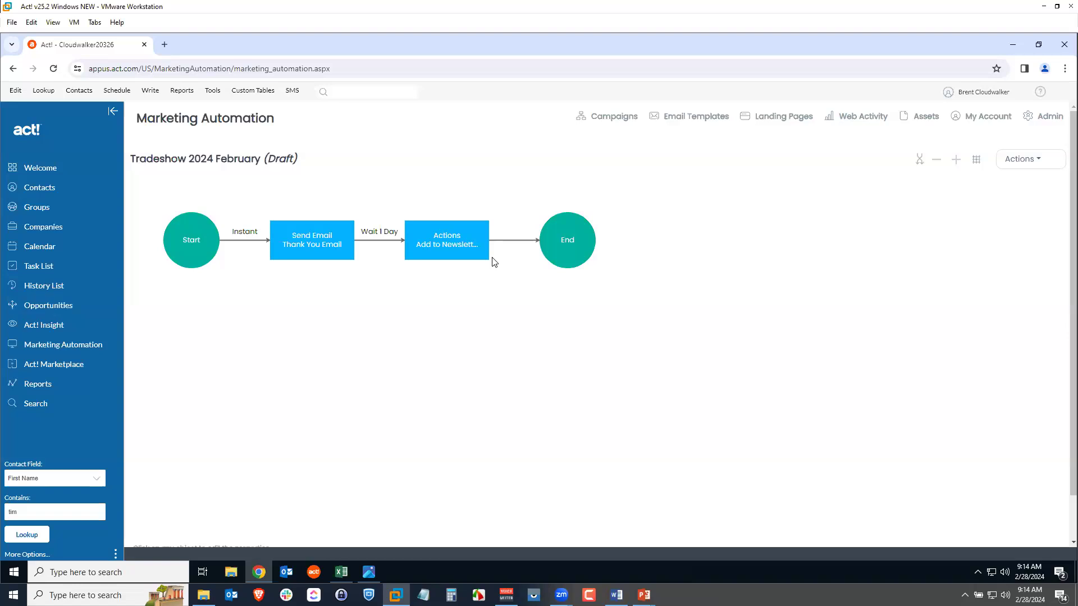
pyautogui.click(312, 252)
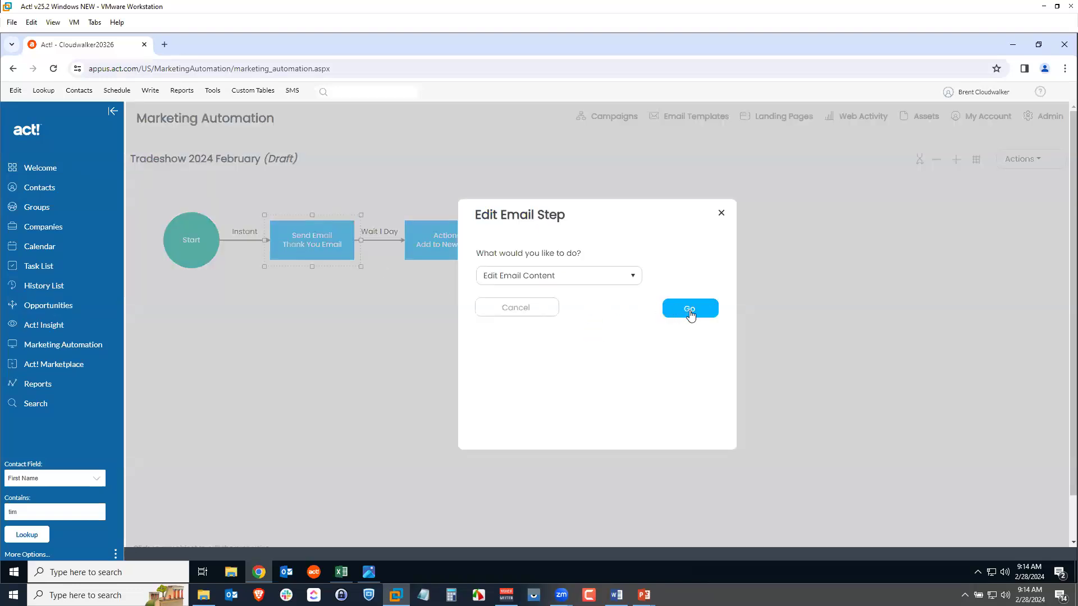
pyautogui.click(690, 309)
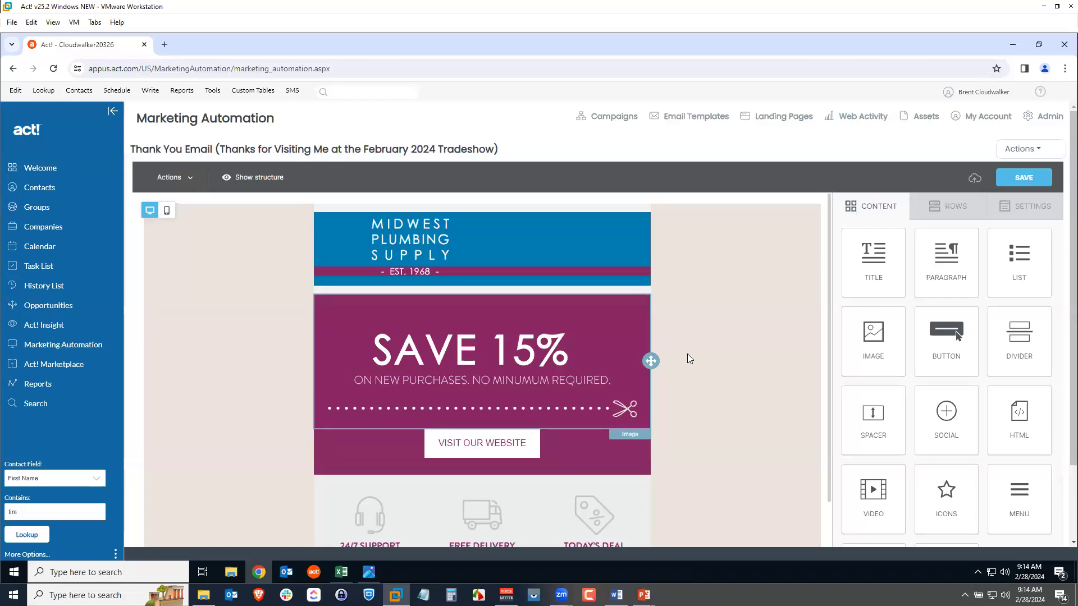
# - Browse the system email templates available for import and return to the Thank You Email
pyautogui.click(1019, 149)
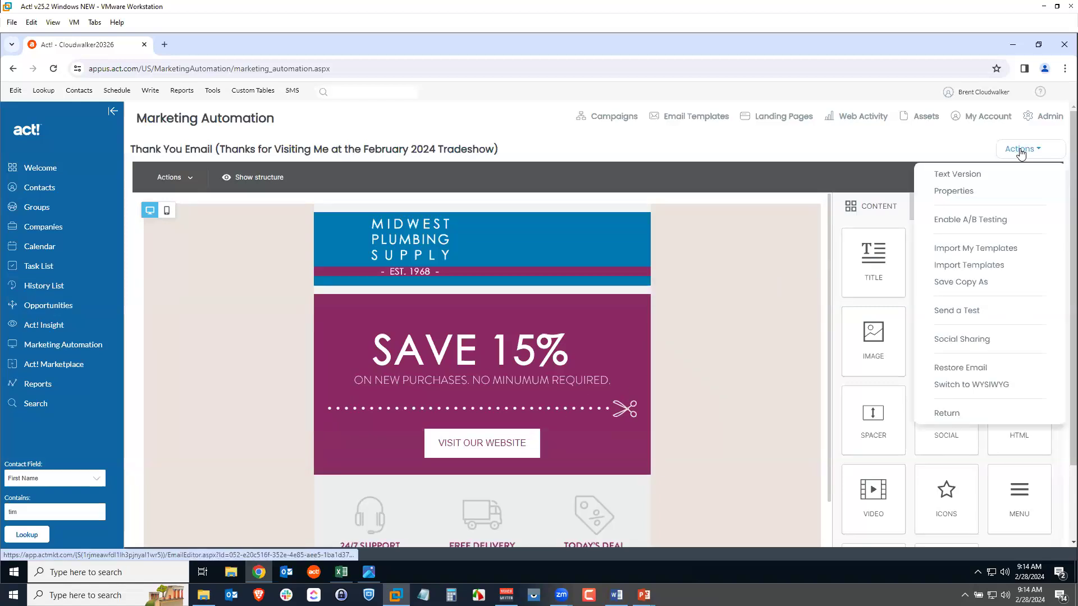
pyautogui.click(960, 268)
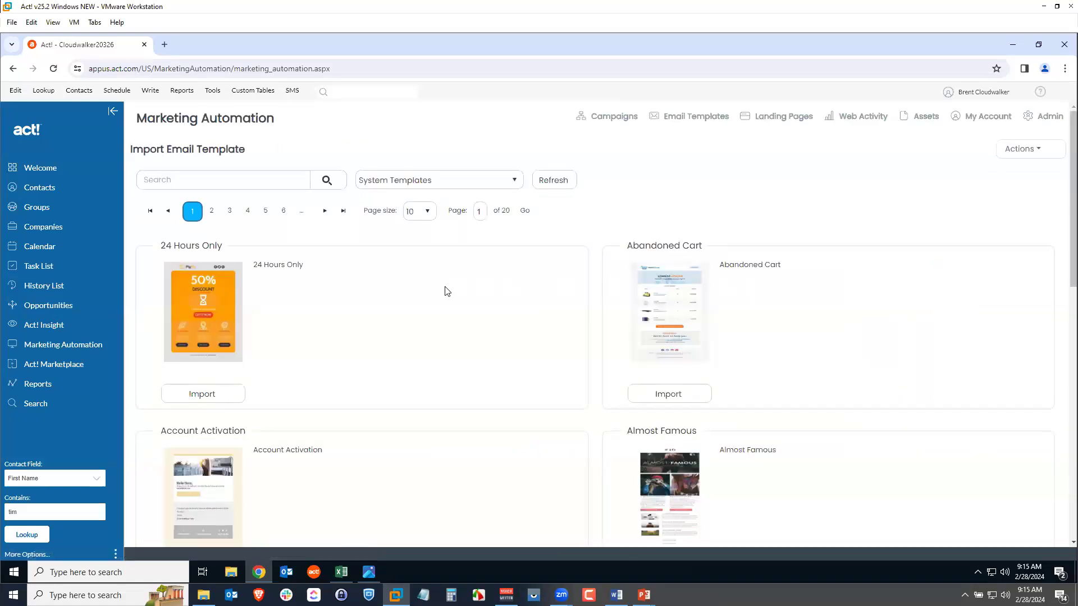
pyautogui.scroll(-9, 448, 291)
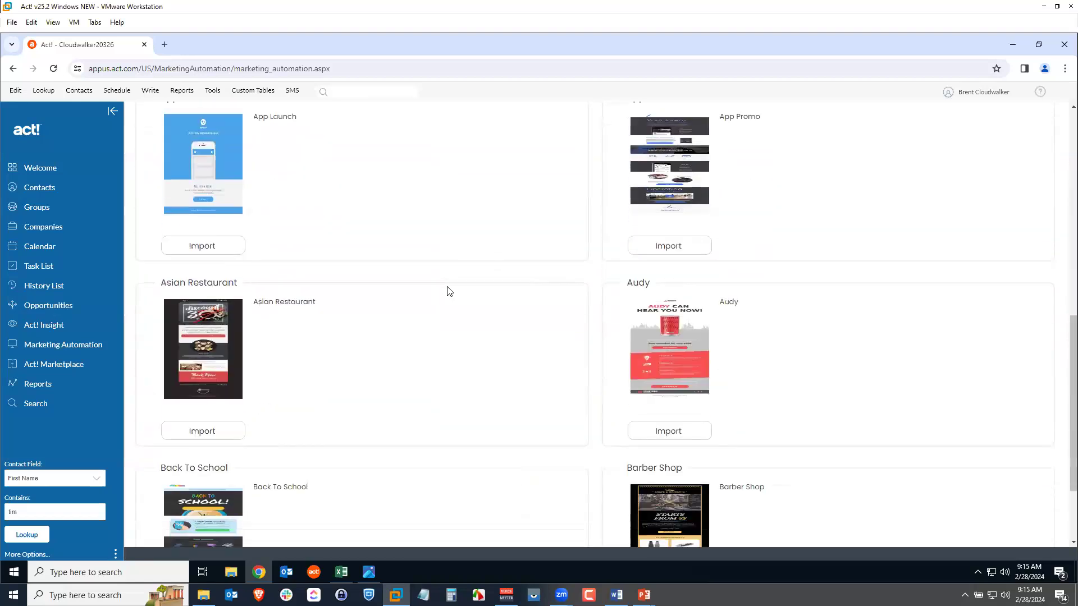
pyautogui.scroll(7, 448, 291)
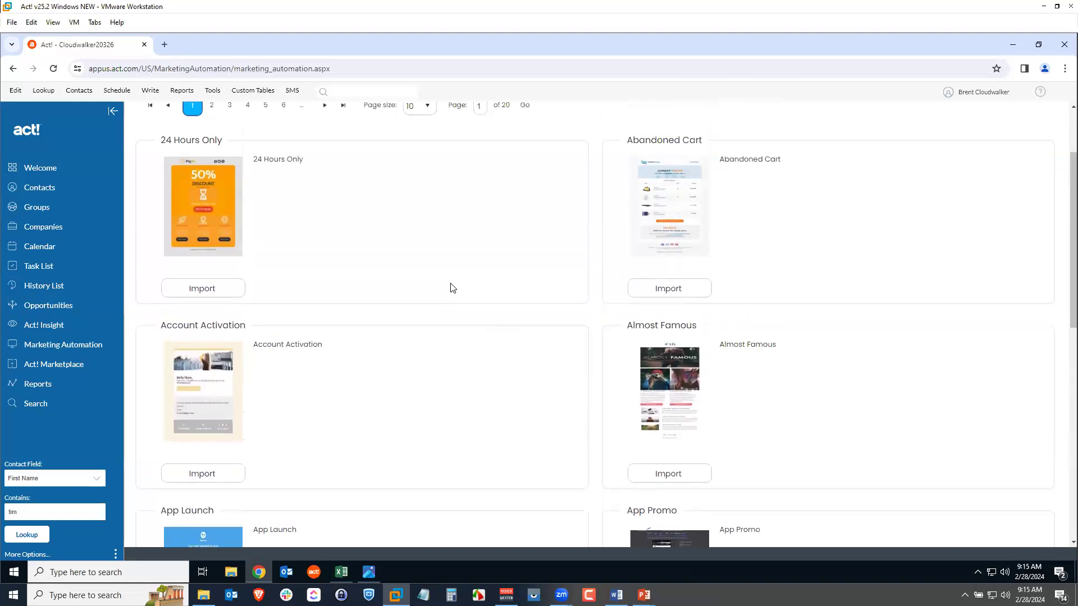
pyautogui.scroll(2, 452, 288)
pyautogui.click(1013, 129)
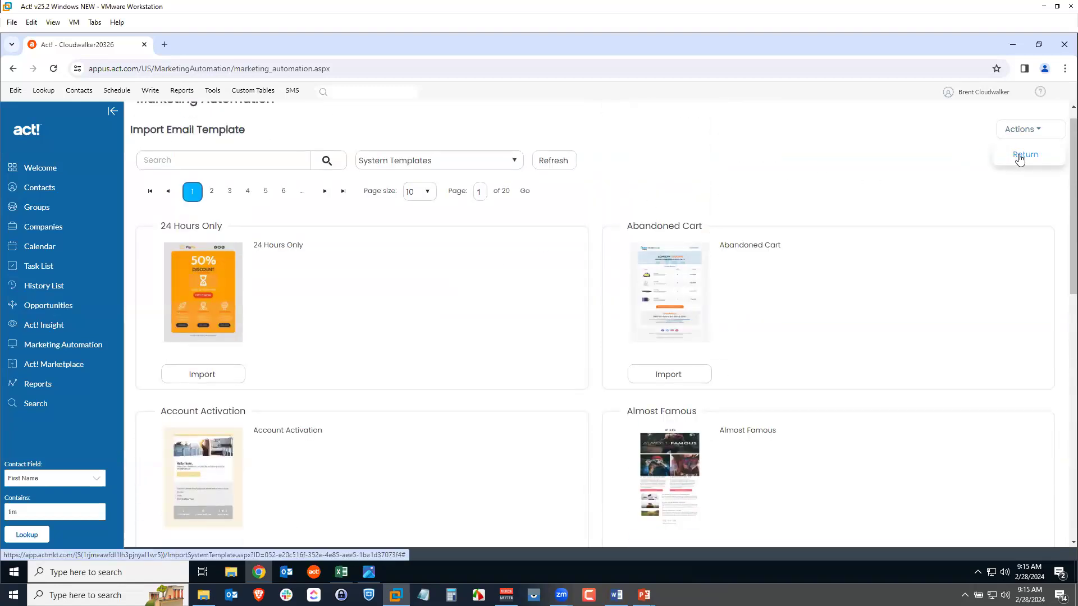
pyautogui.click(1022, 156)
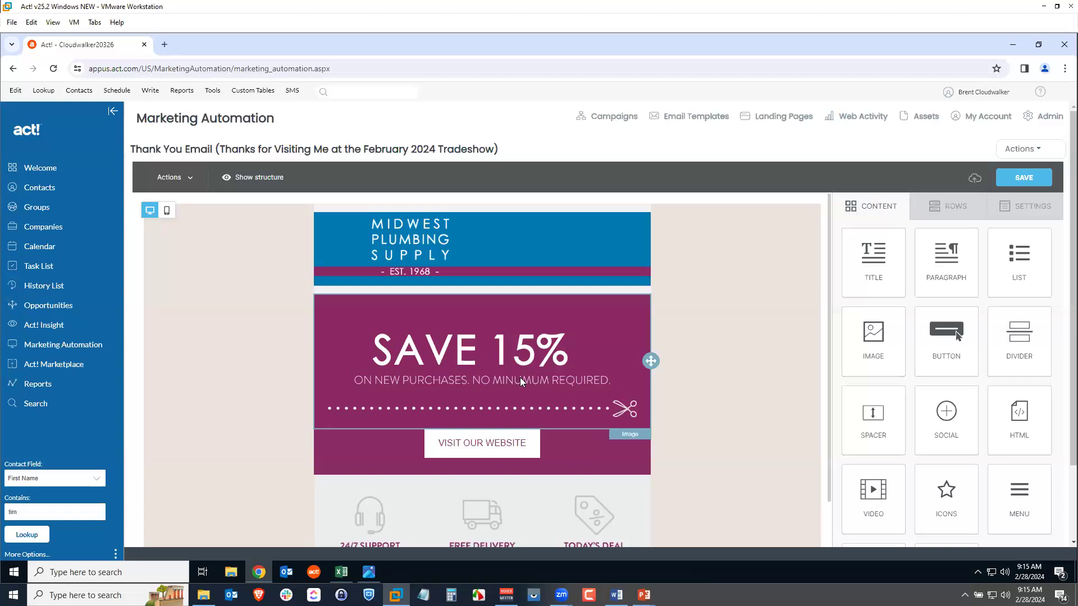
# - Examine the Visit Our Website button's link properties and the email's social icons, and return to the campaign diagram
pyautogui.click(479, 446)
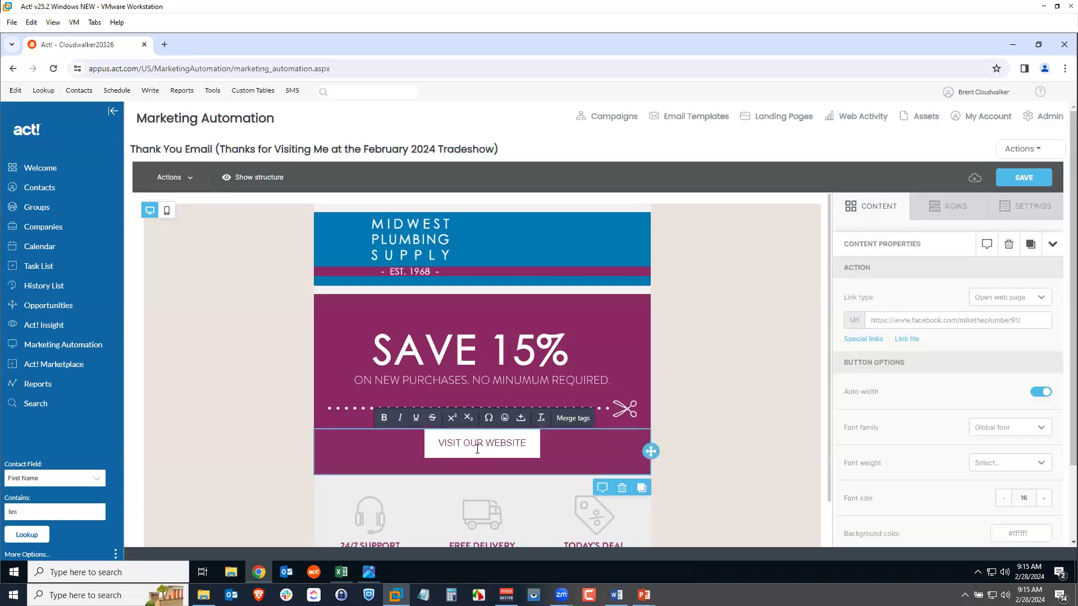
pyautogui.scroll(-3, 711, 464)
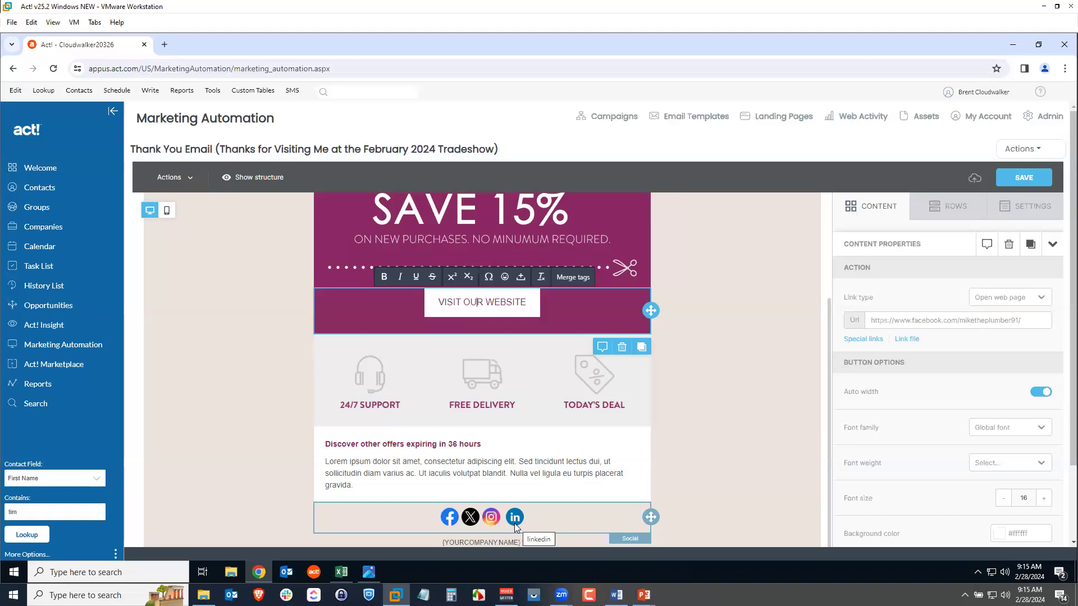
pyautogui.scroll(3, 733, 432)
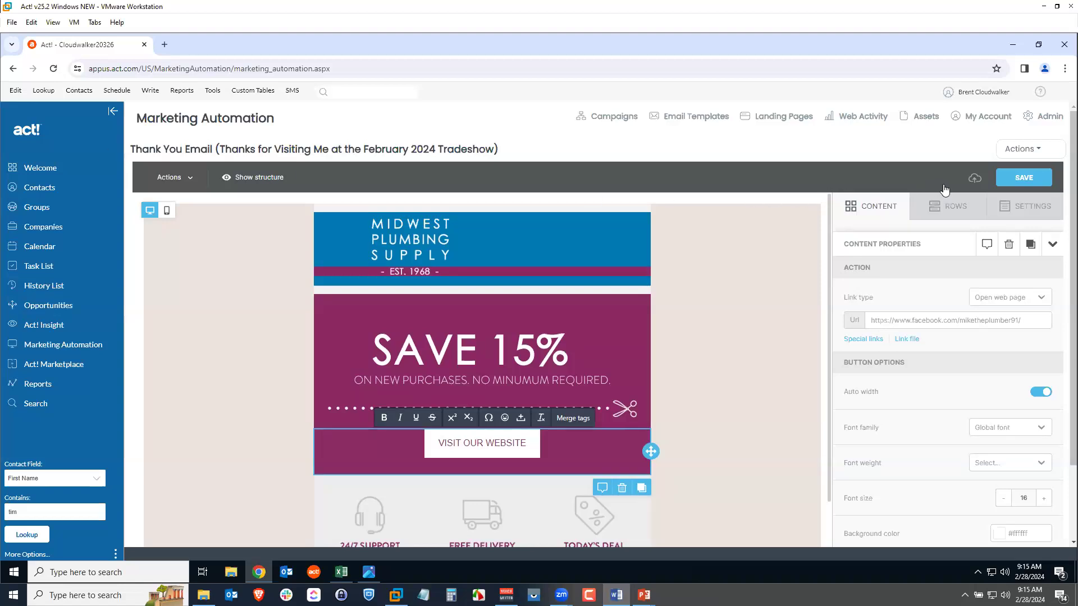
pyautogui.click(1035, 149)
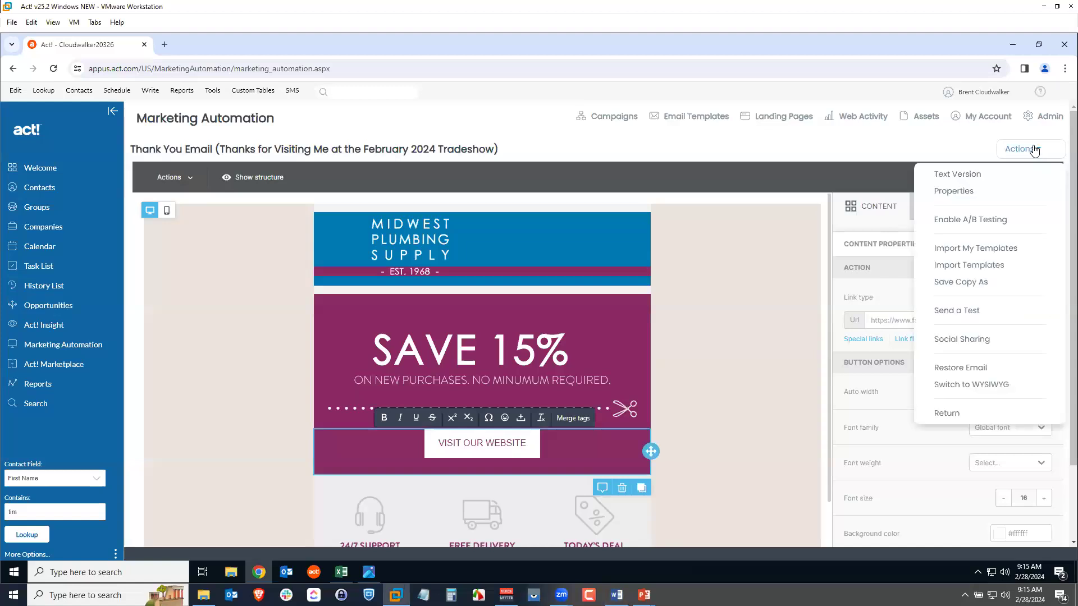
pyautogui.click(946, 414)
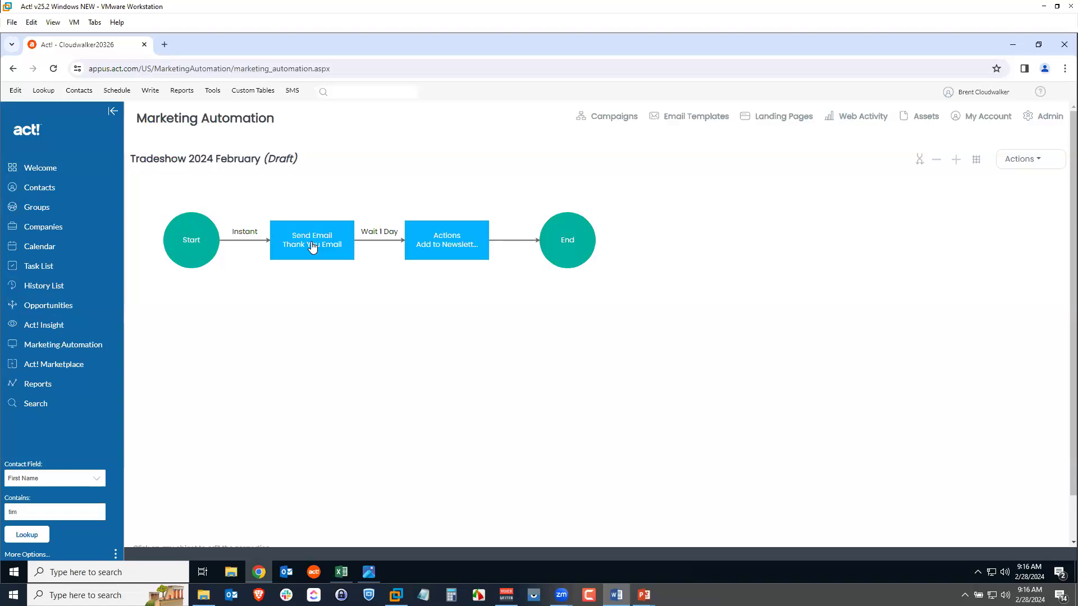
# - Open the campaign's Add to Newsletter action step to see which actions it contains
pyautogui.click(446, 252)
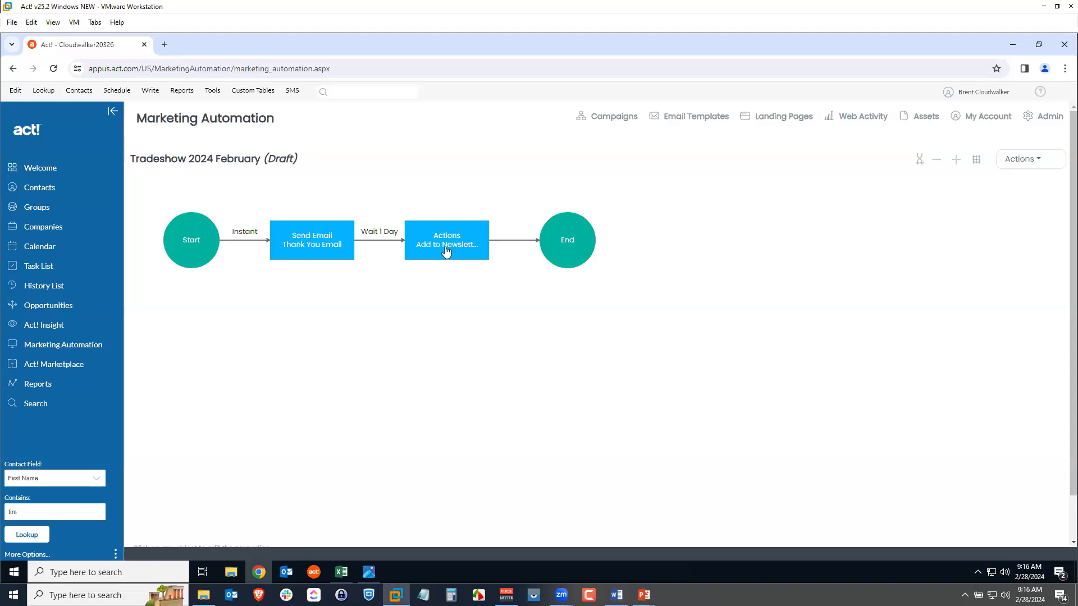
pyautogui.click(448, 248)
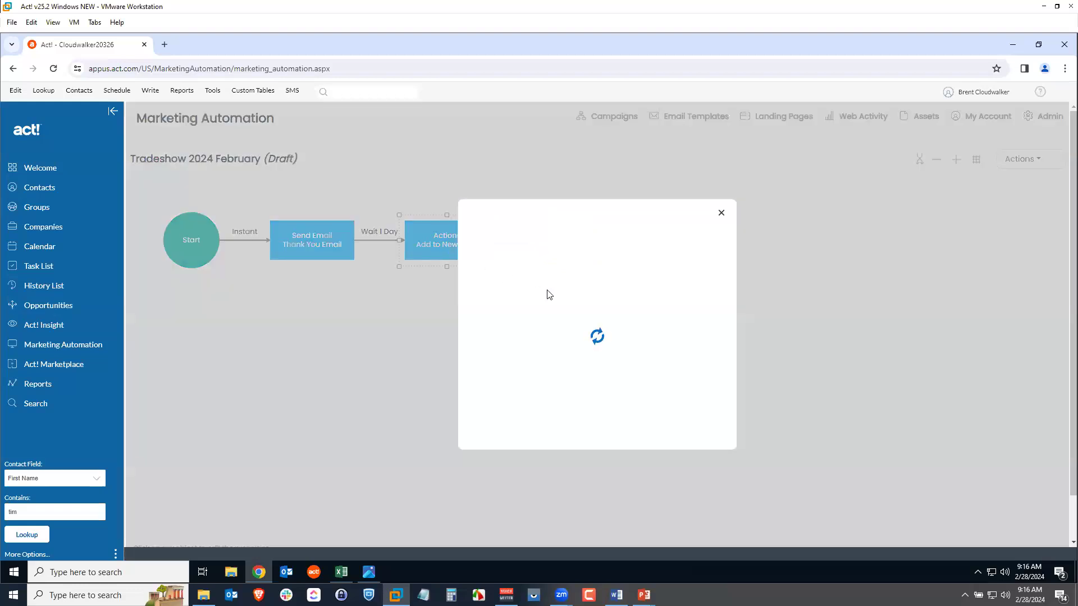
pyautogui.click(695, 314)
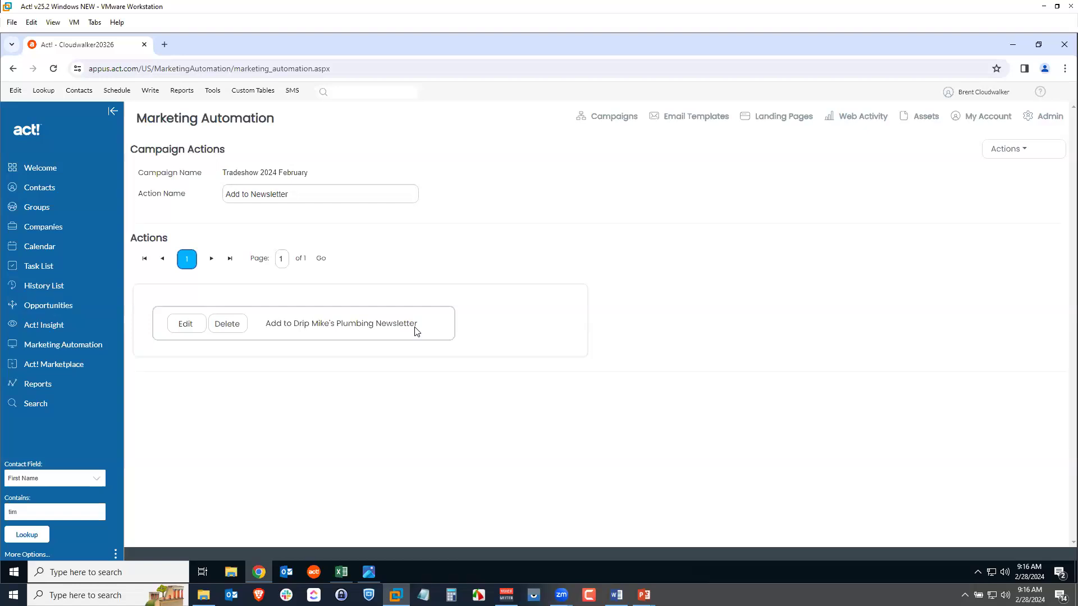
# - Return to the campaign diagram and set the wait between Thank You Email and Add to Newsletter to 0 days
pyautogui.click(1004, 149)
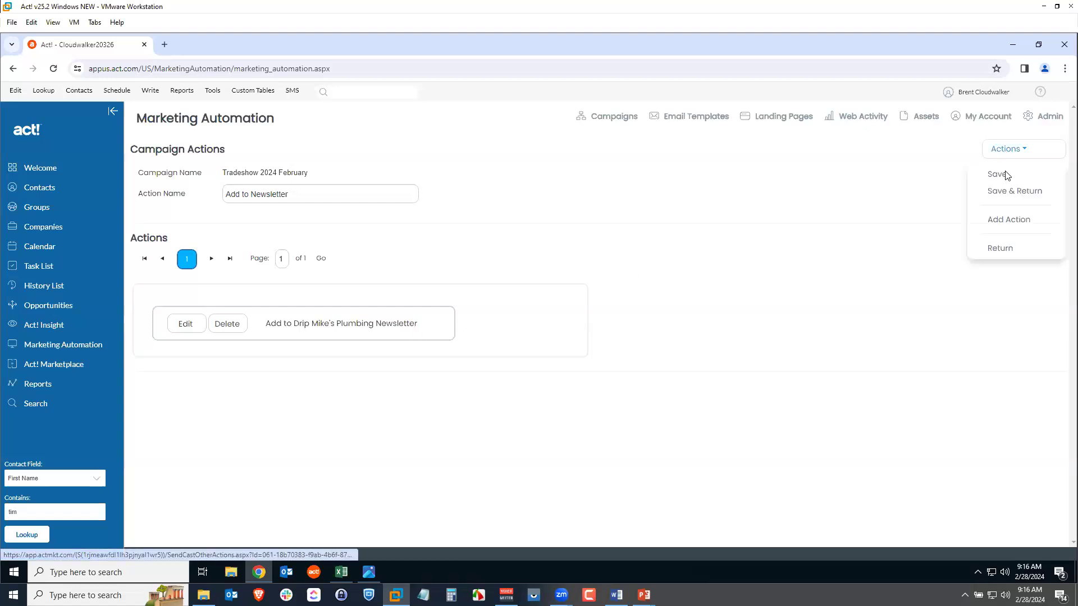
pyautogui.click(1009, 256)
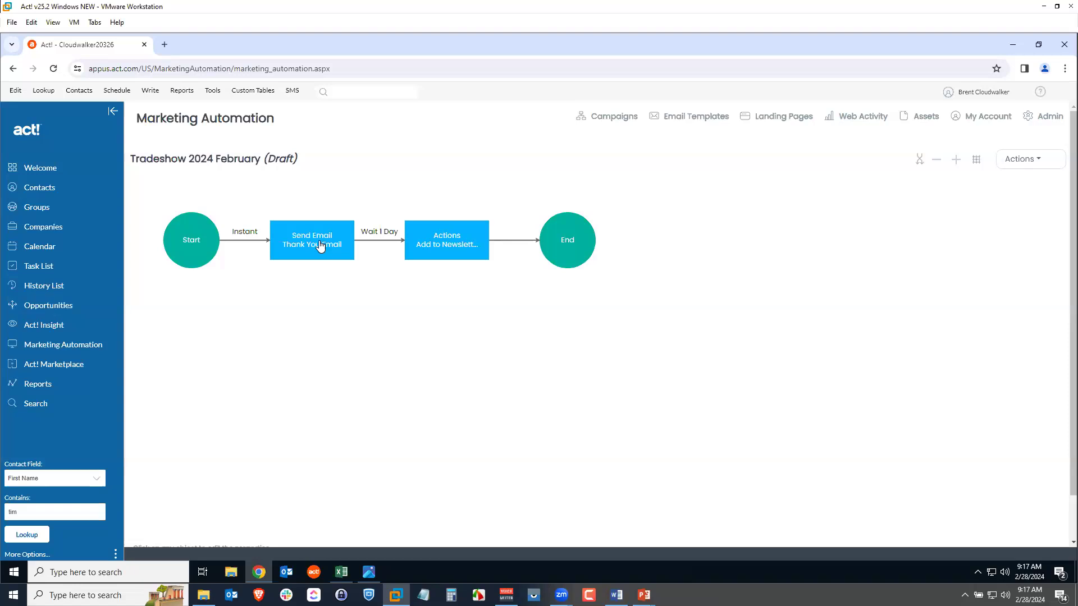
pyautogui.click(380, 244)
pyautogui.moveTo(505, 332); pyautogui.dragTo(469, 335)
pyautogui.write('0')
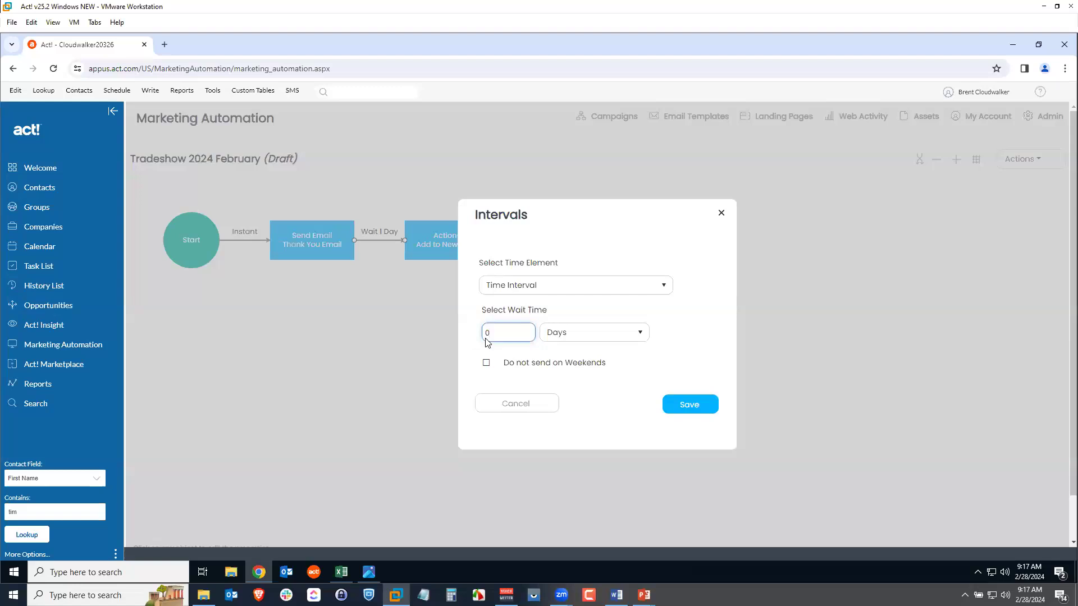
pyautogui.click(701, 406)
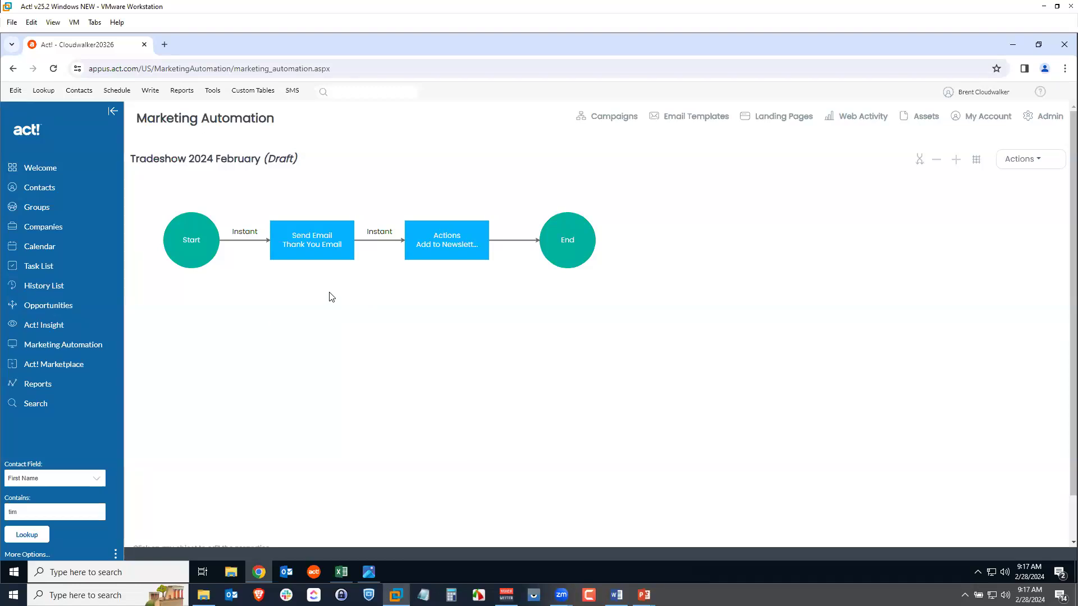
# - Open the Monthly Newsletter 2024 campaign from the campaign list and view the email statistics of its First Email step
pyautogui.click(1020, 160)
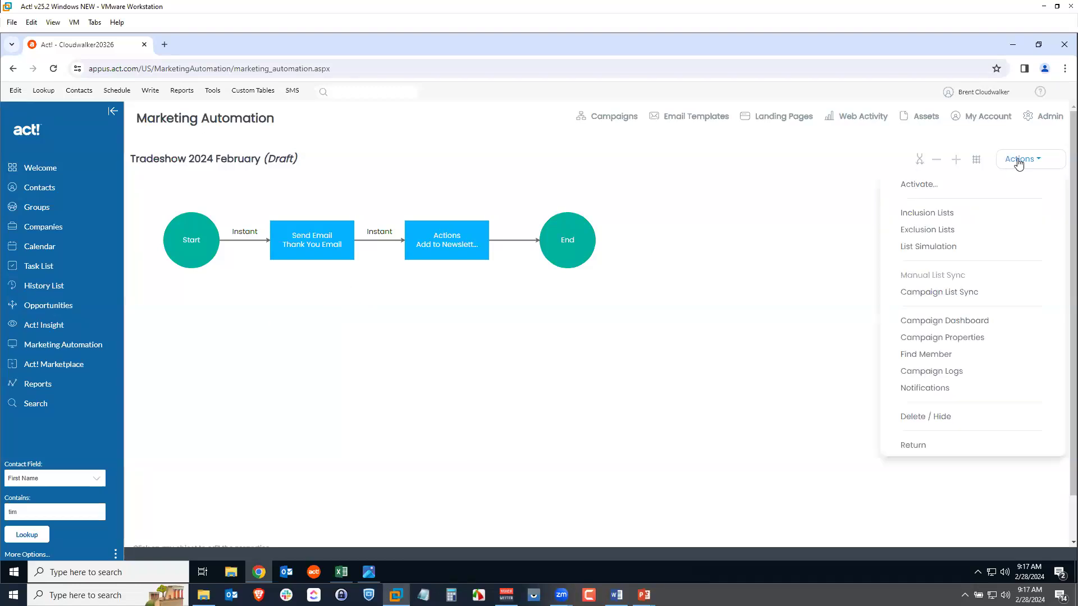
pyautogui.click(921, 446)
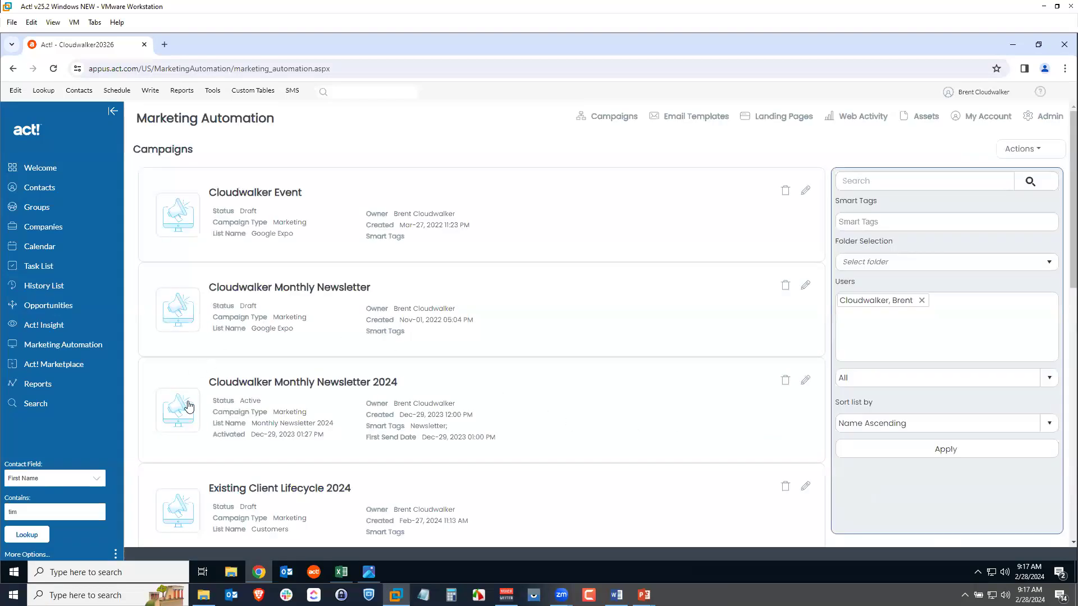
pyautogui.click(691, 354)
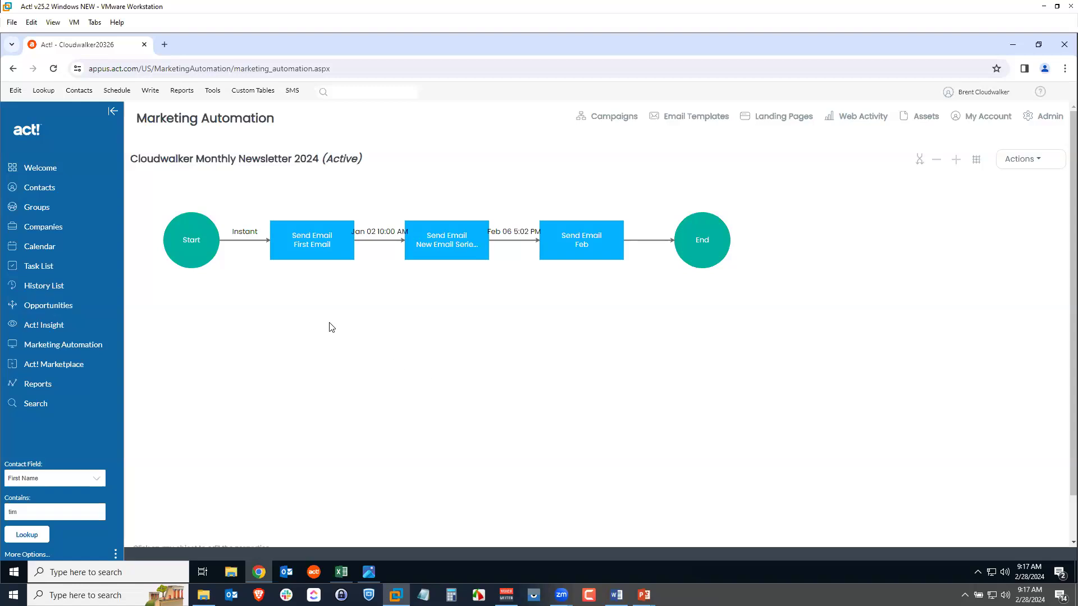
pyautogui.click(312, 239)
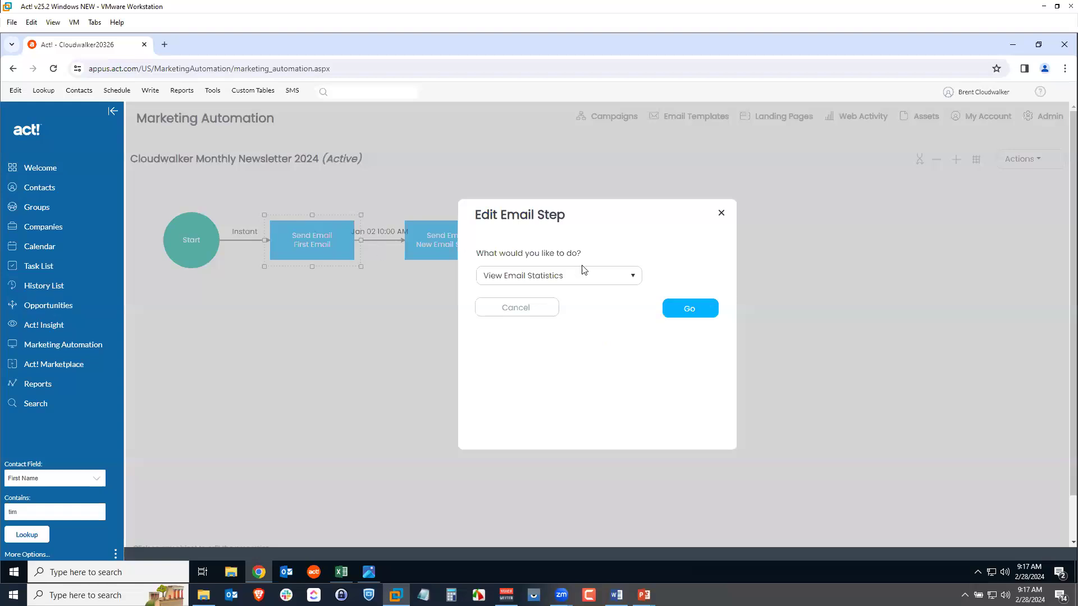
pyautogui.click(688, 307)
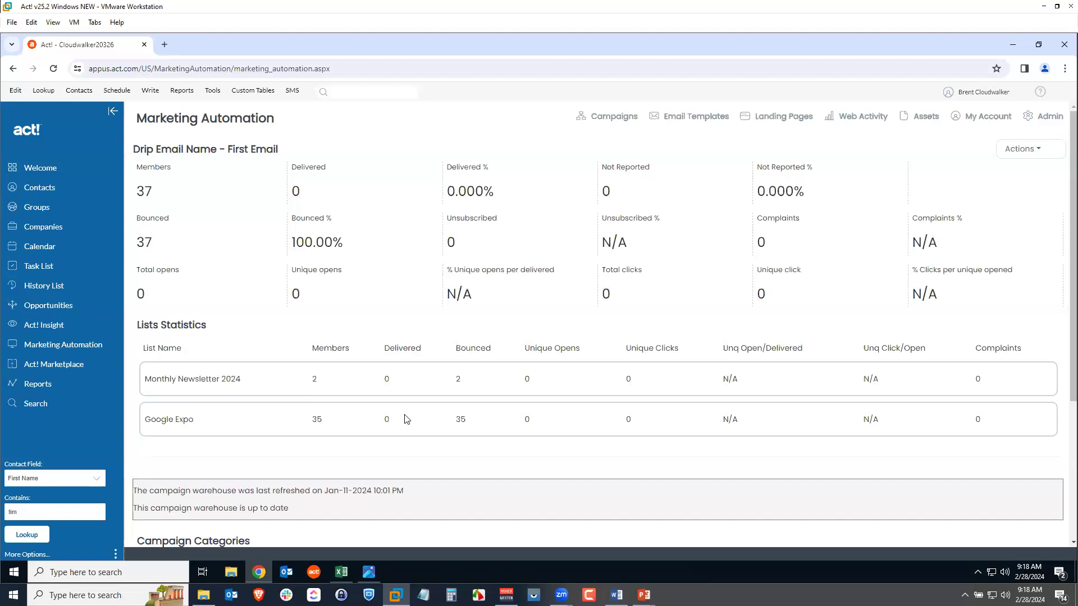
# - Examine the First Email's list statistics and the available campaign categories, and return to the campaign list
pyautogui.scroll(-3, 404, 418)
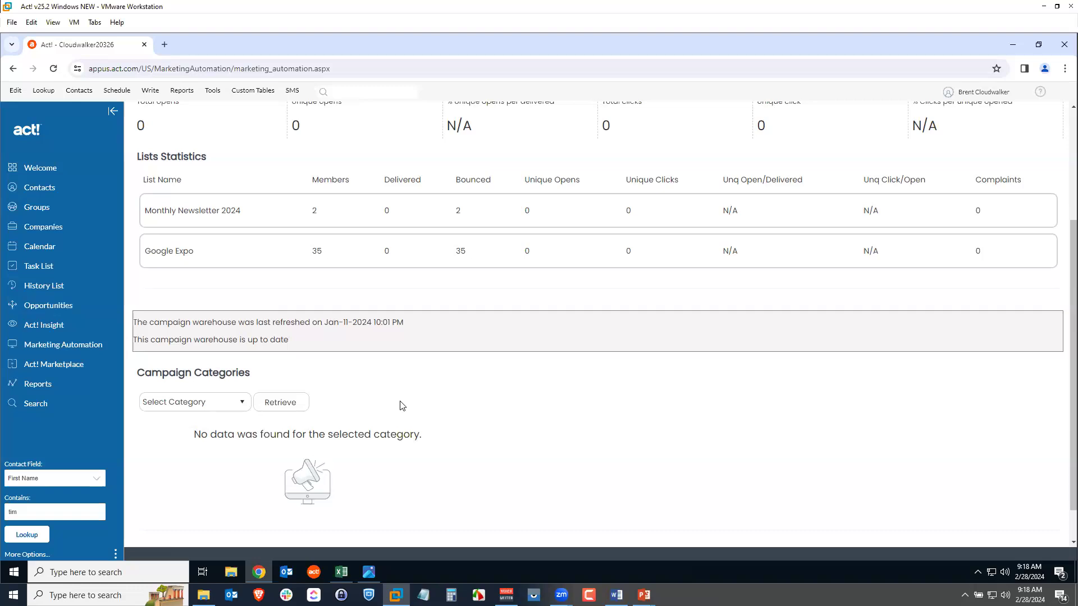
pyautogui.click(240, 402)
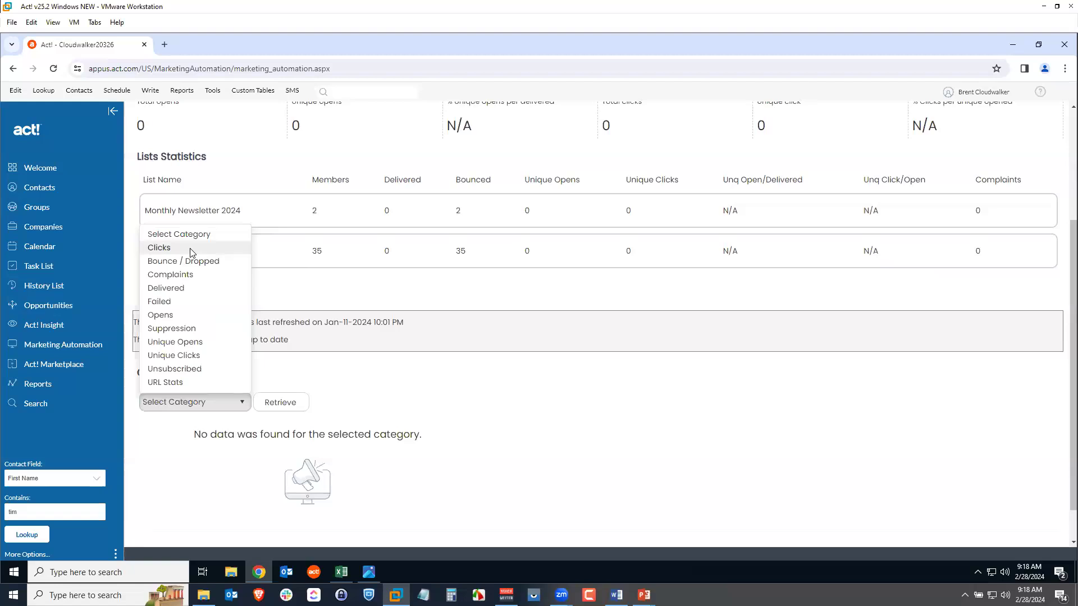
pyautogui.click(312, 377)
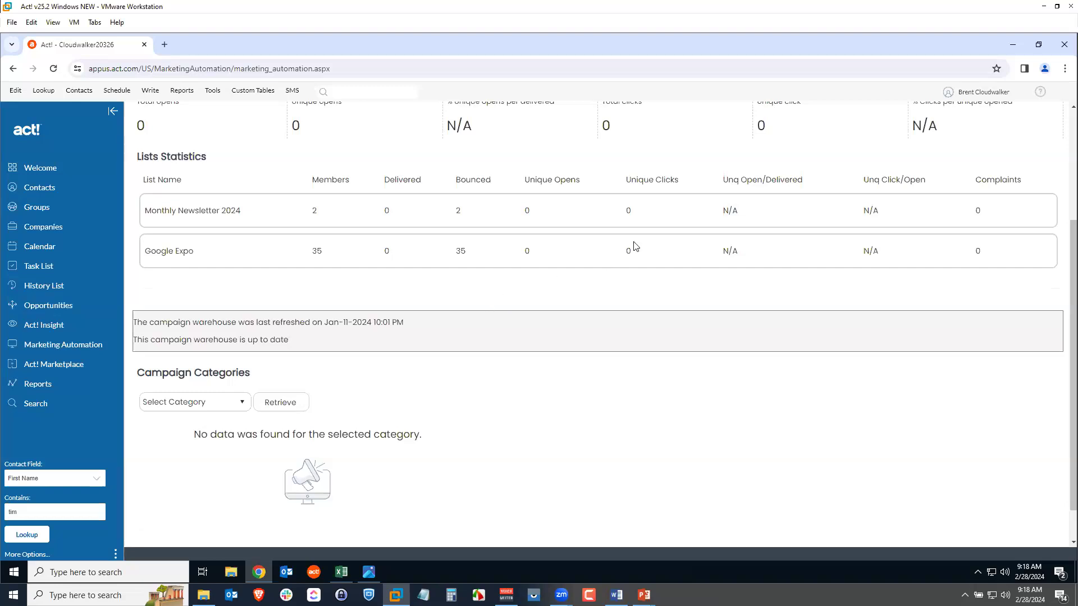
pyautogui.scroll(3, 1063, 230)
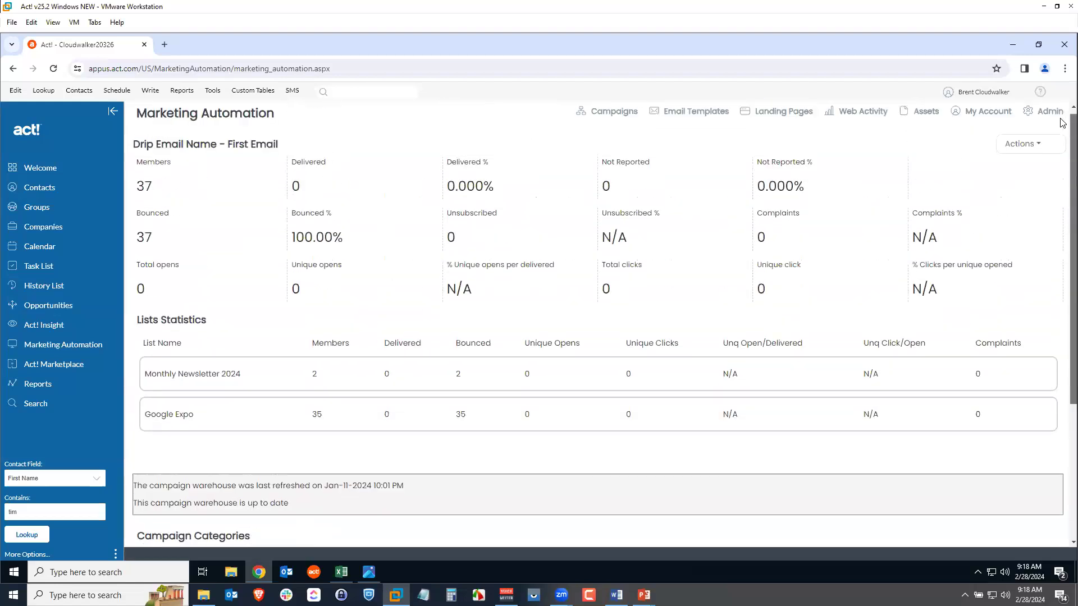
pyautogui.click(612, 121)
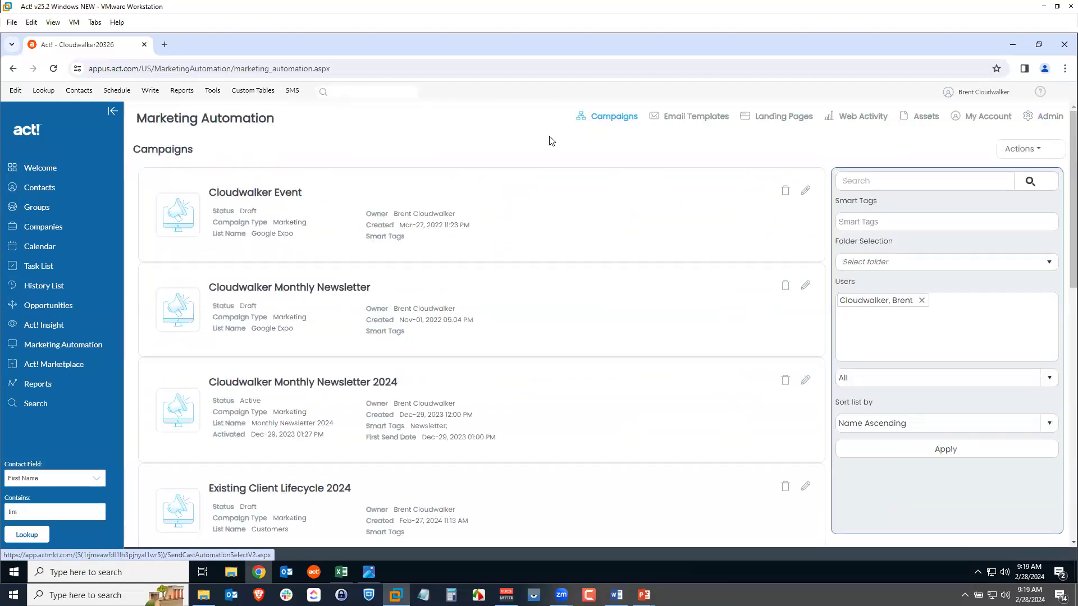
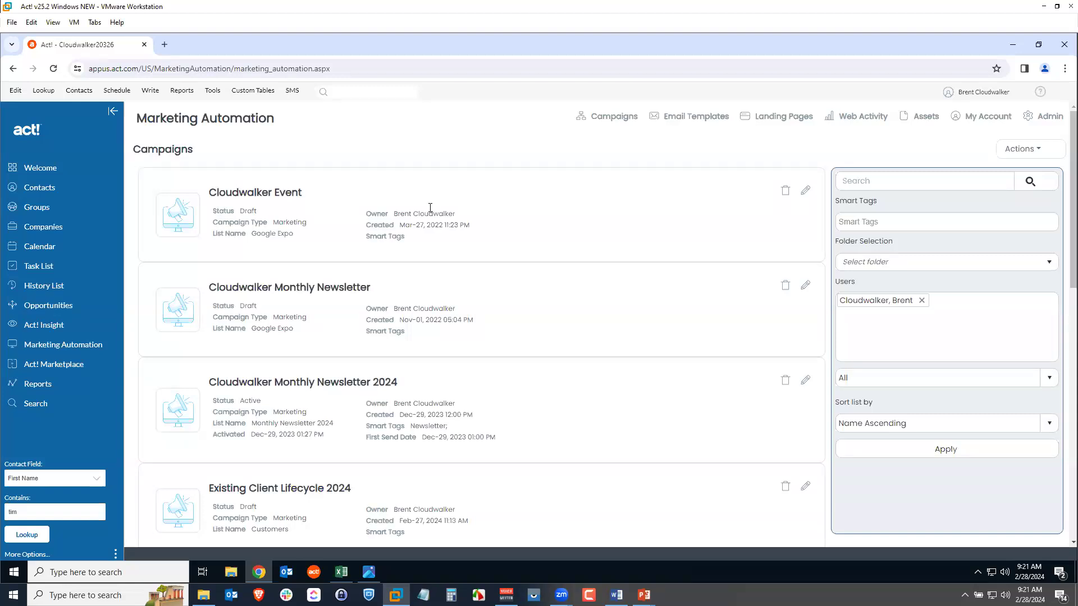
# - Find the New Client Lifecycle campaign in the campaign list and open its diagram to examine the steps
pyautogui.scroll(-3, 432, 212)
pyautogui.scroll(-1, 432, 212)
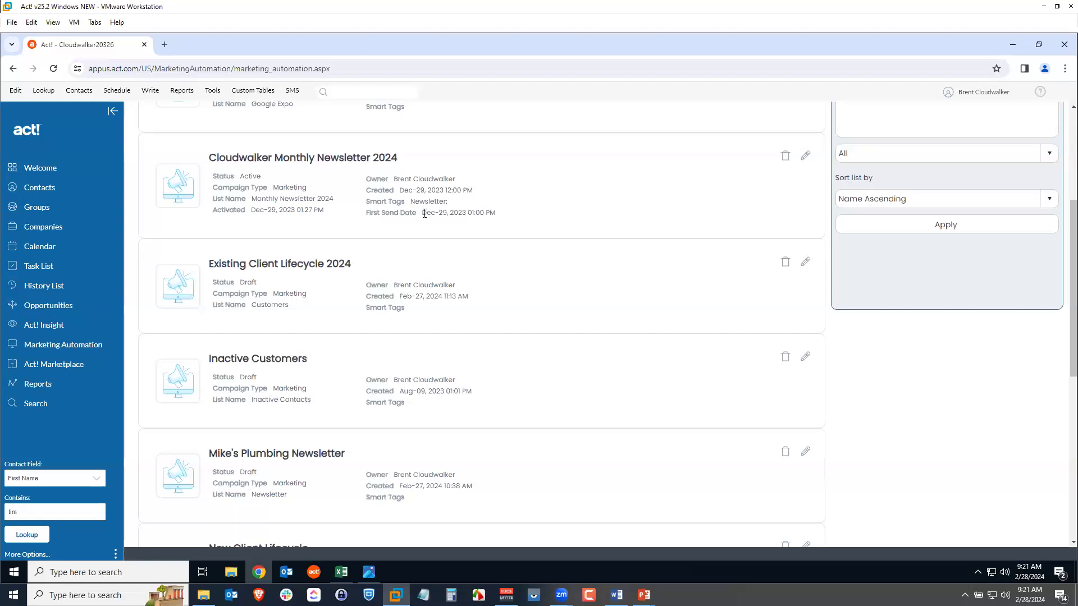
pyautogui.scroll(-3, 425, 213)
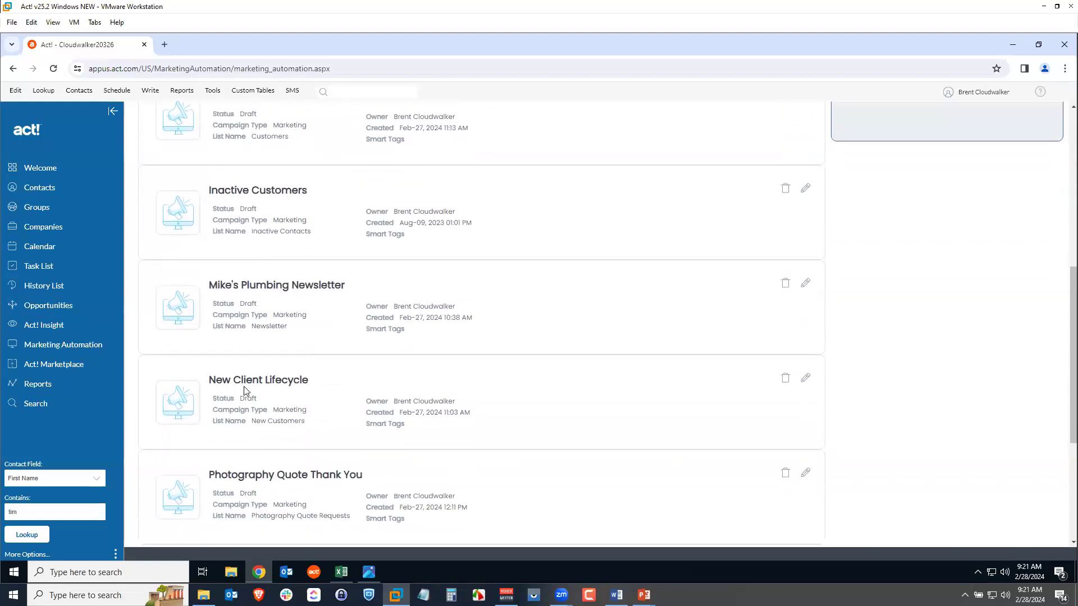
pyautogui.click(180, 408)
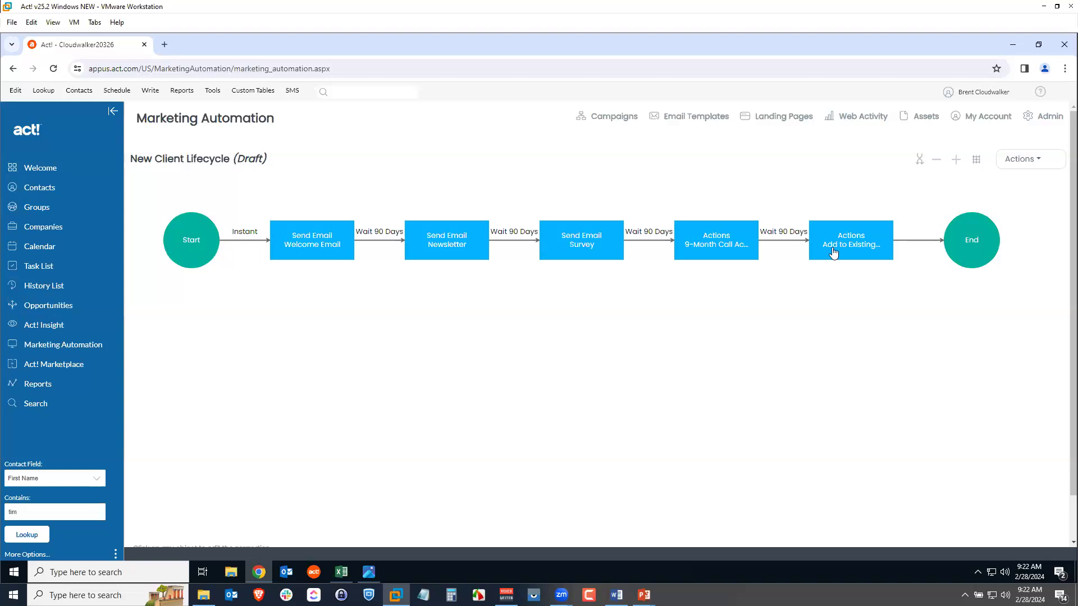
# - Switch the New Client Lifecycle diagram to a vertical layout and back to horizontal
pyautogui.click(919, 163)
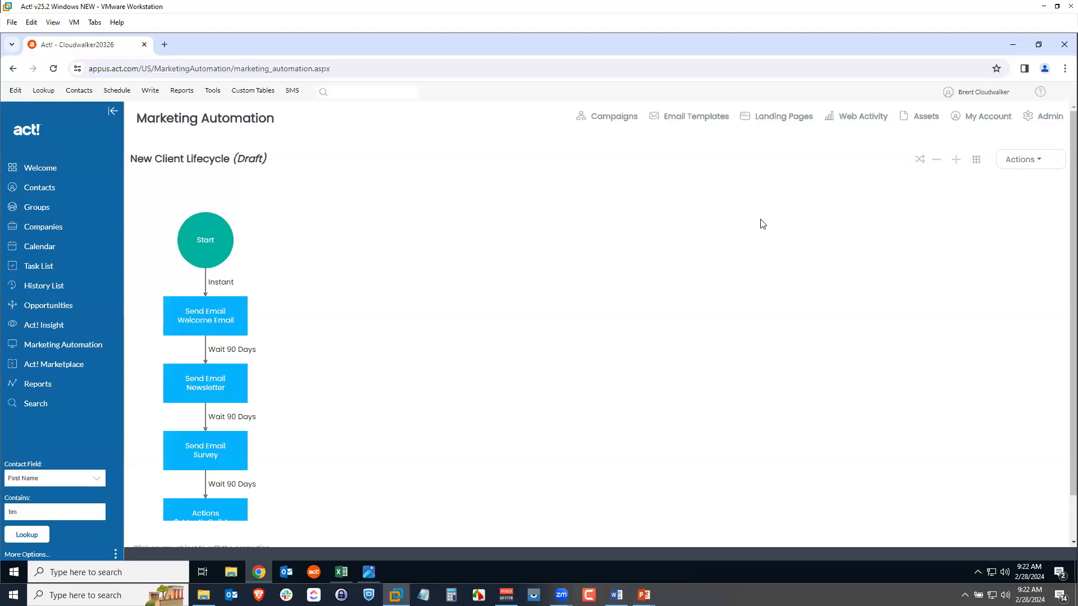
pyautogui.moveTo(187, 393); pyautogui.dragTo(235, 324)
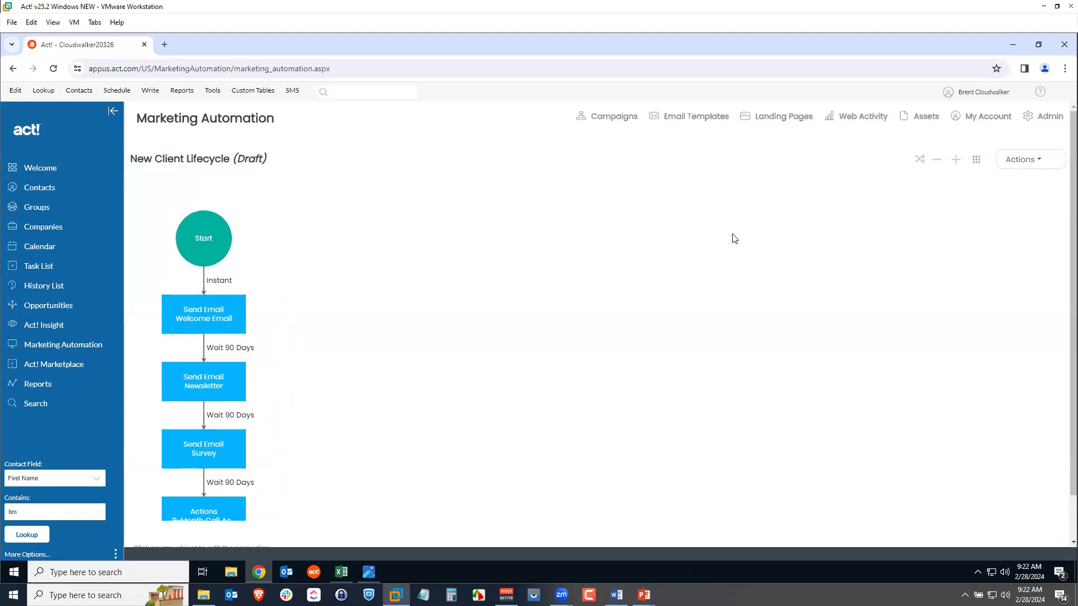
pyautogui.click(919, 162)
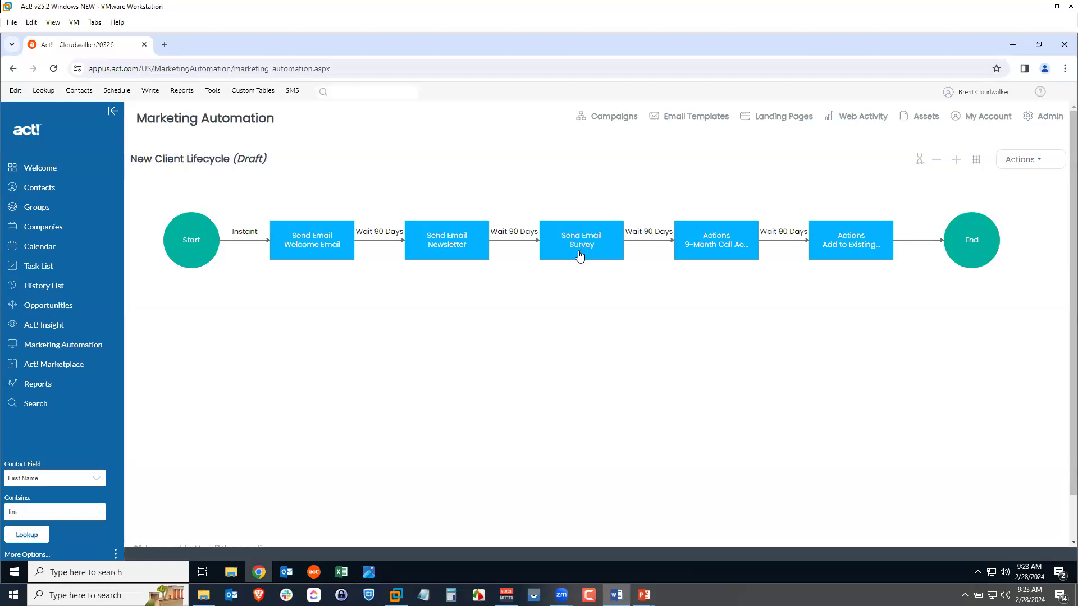
# - Open the Satisfaction Survey landing page, view its published form through the page link, and return to the page diagram
pyautogui.click(774, 121)
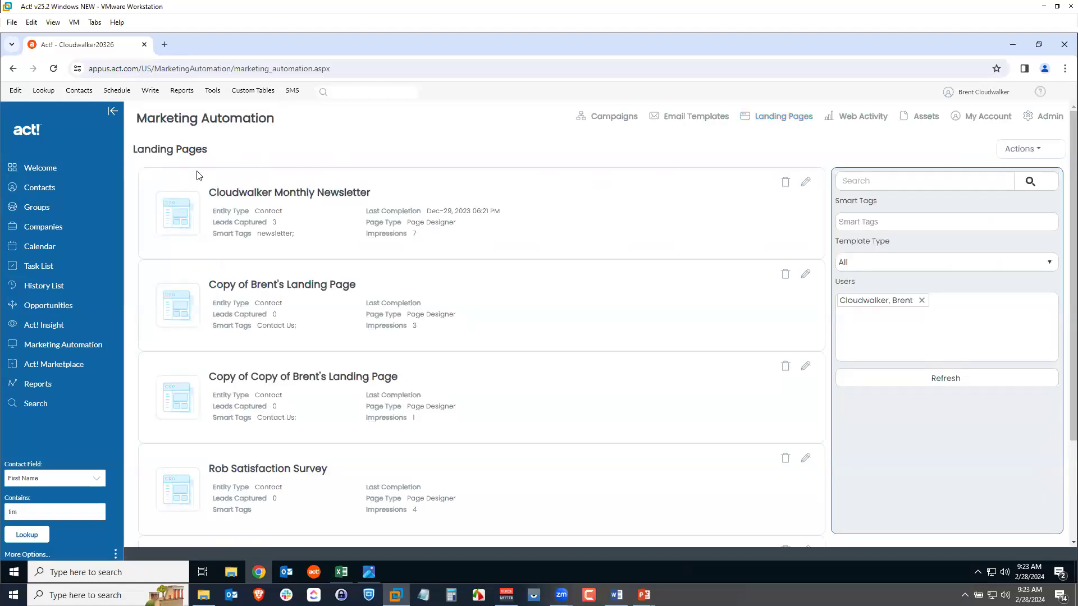
pyautogui.click(176, 493)
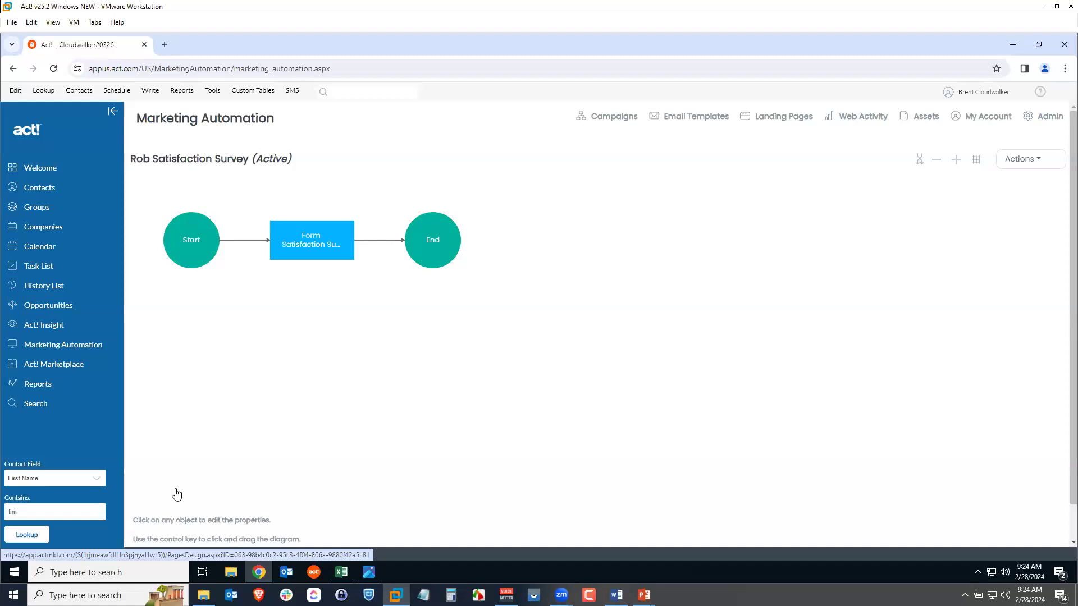
pyautogui.scroll(-1, 285, 538)
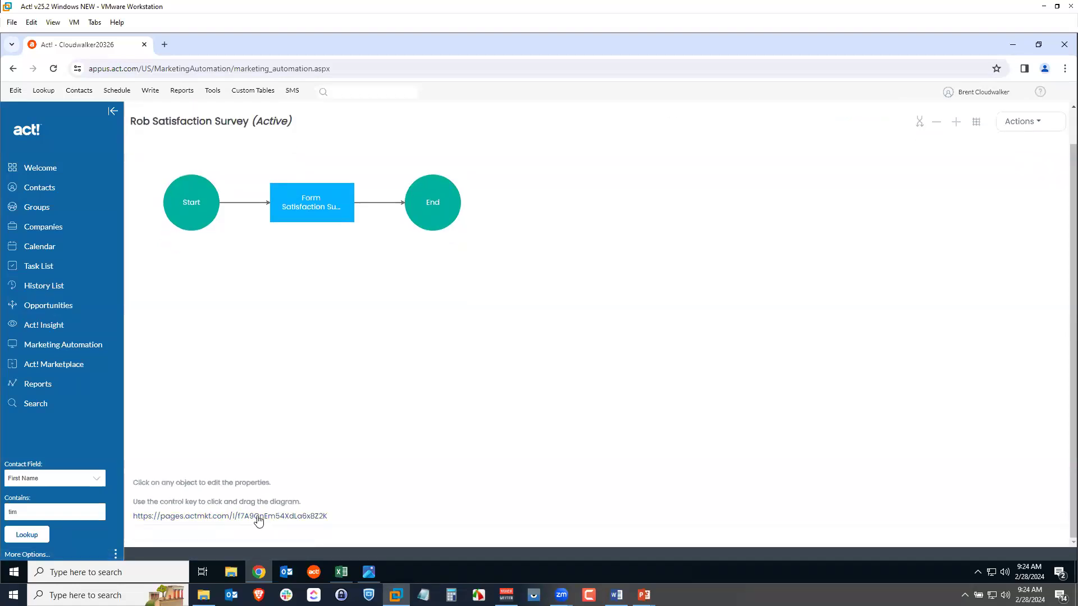
pyautogui.click(258, 517)
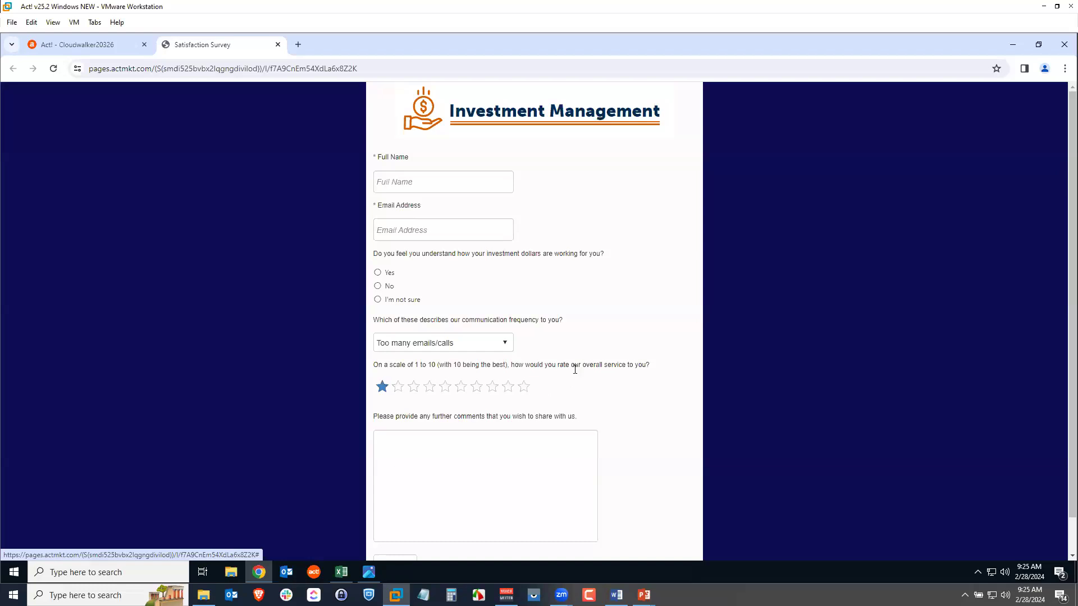
pyautogui.click(278, 44)
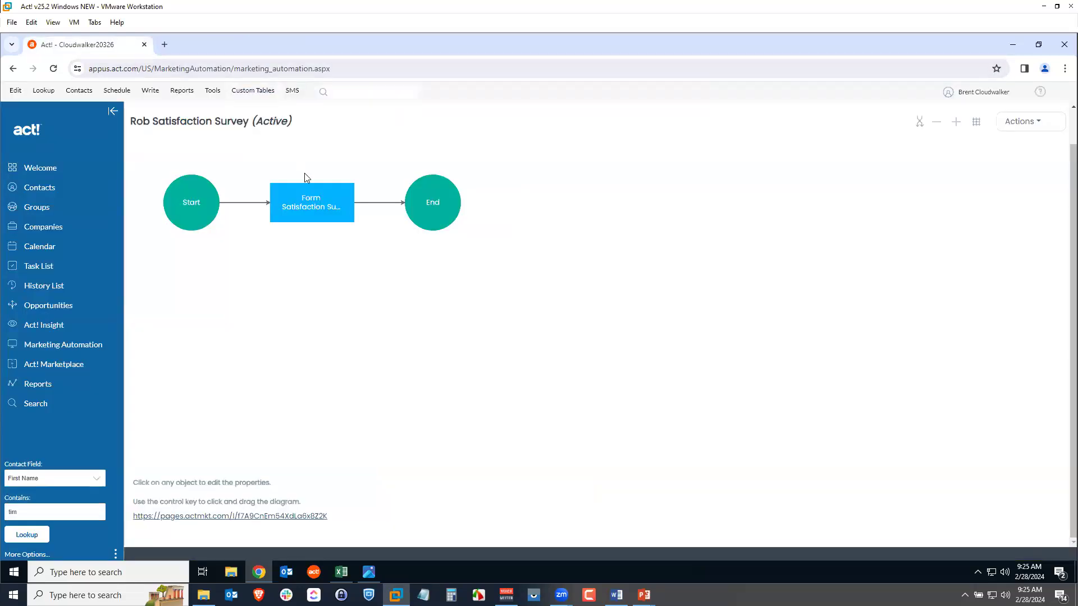
# - Open the survey form's 1-to-10 star rating question for editing to examine which contact field it maps to
pyautogui.click(313, 208)
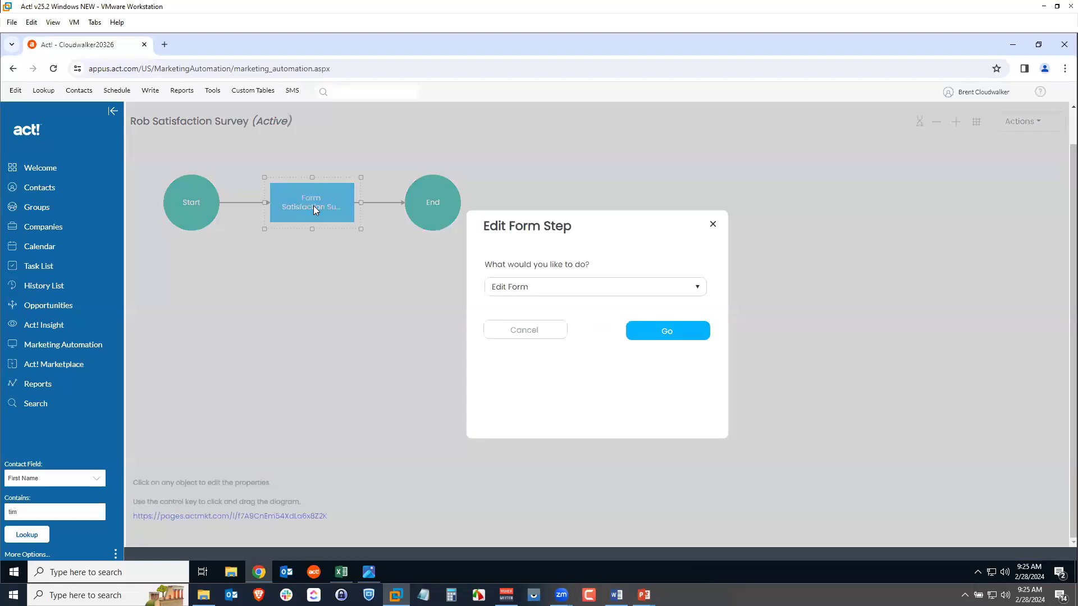
pyautogui.click(659, 331)
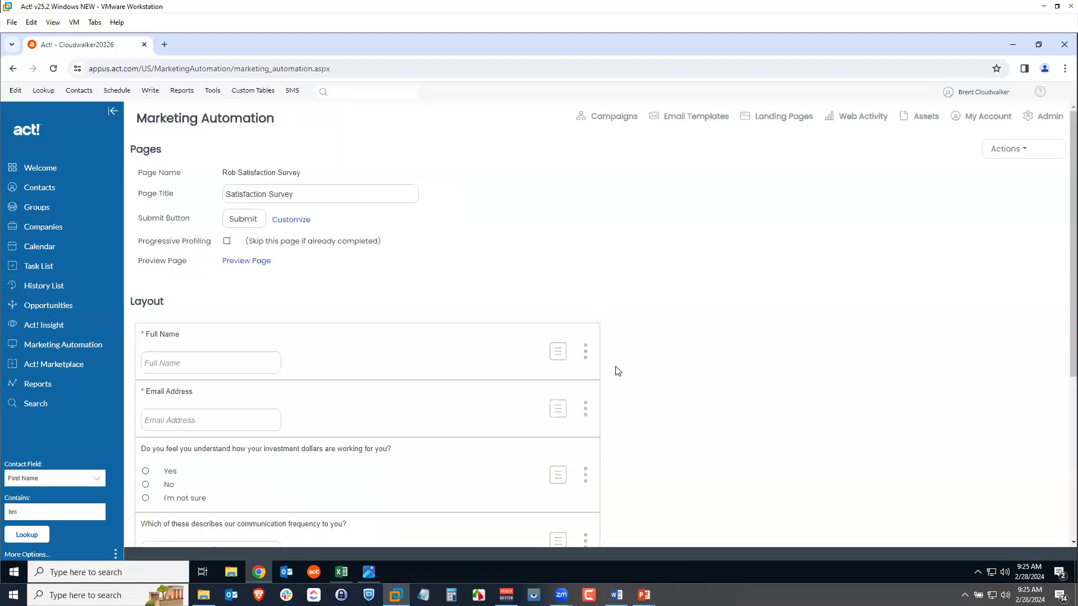
pyautogui.scroll(-3, 620, 365)
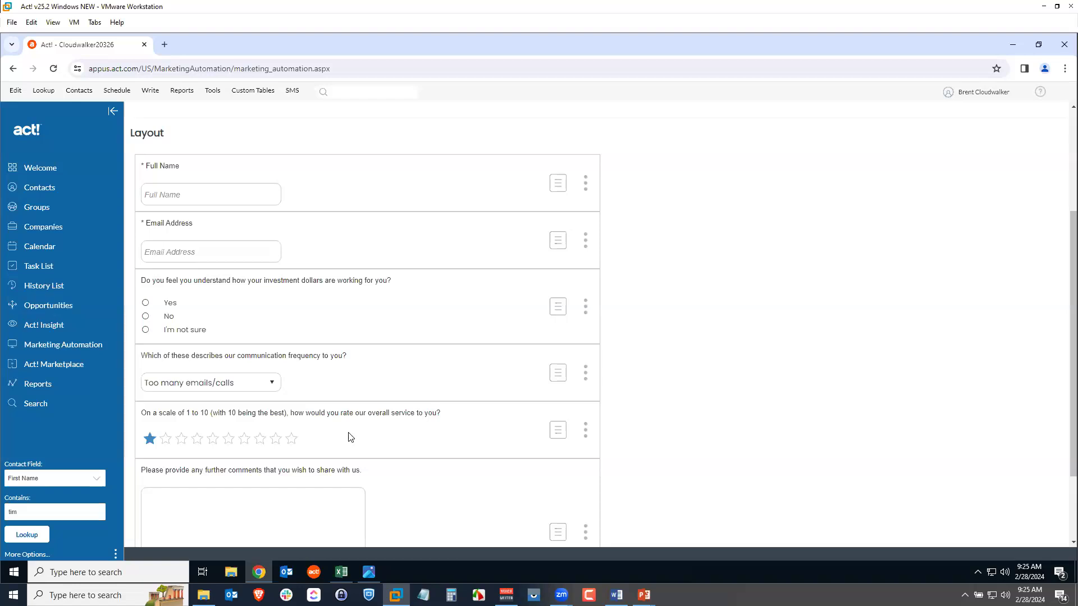
pyautogui.click(586, 437)
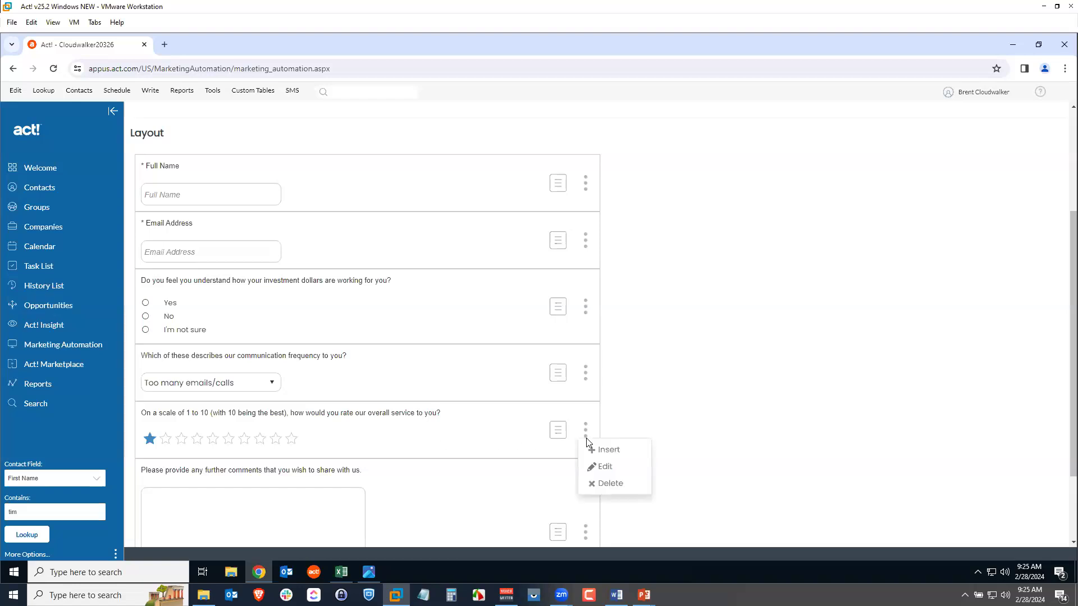
pyautogui.click(605, 467)
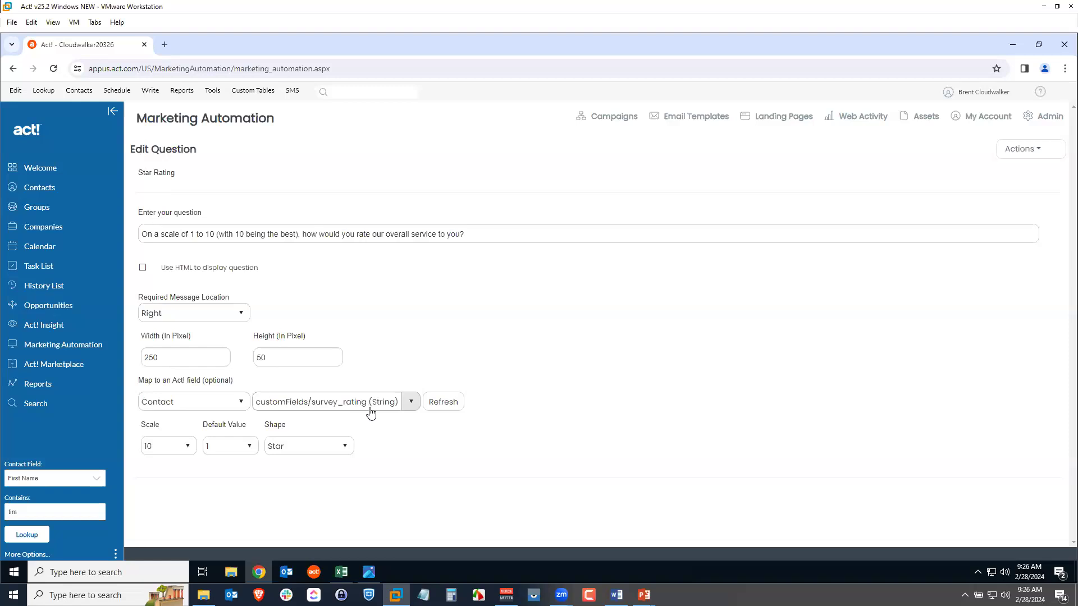
# - Open the Unsatisfied Customers group under Survey Groups and bring up its dynamic membership criteria
pyautogui.click(40, 208)
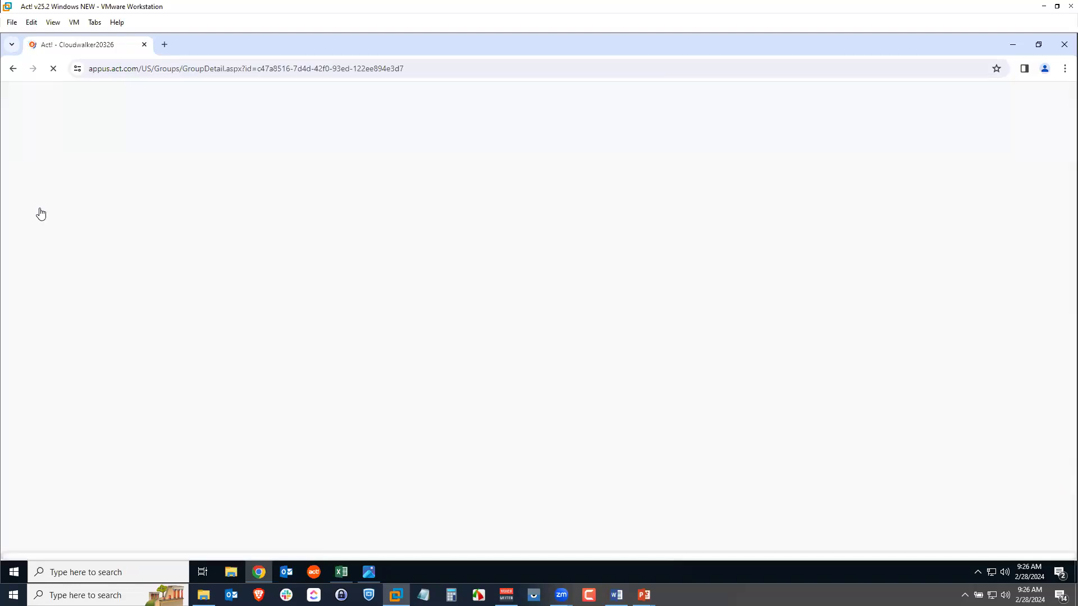
pyautogui.click(132, 363)
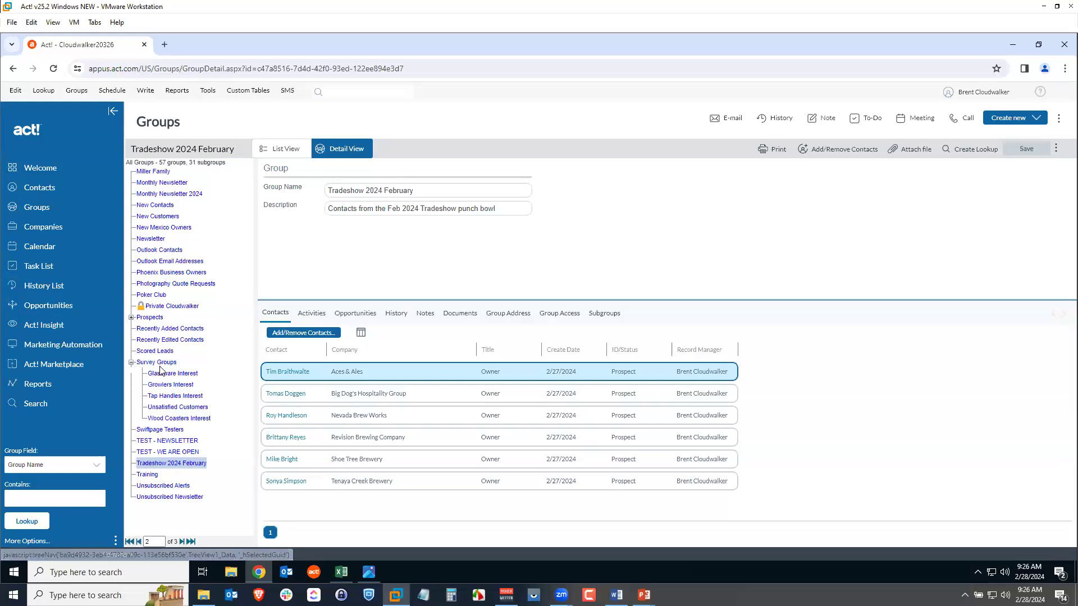
pyautogui.click(186, 407)
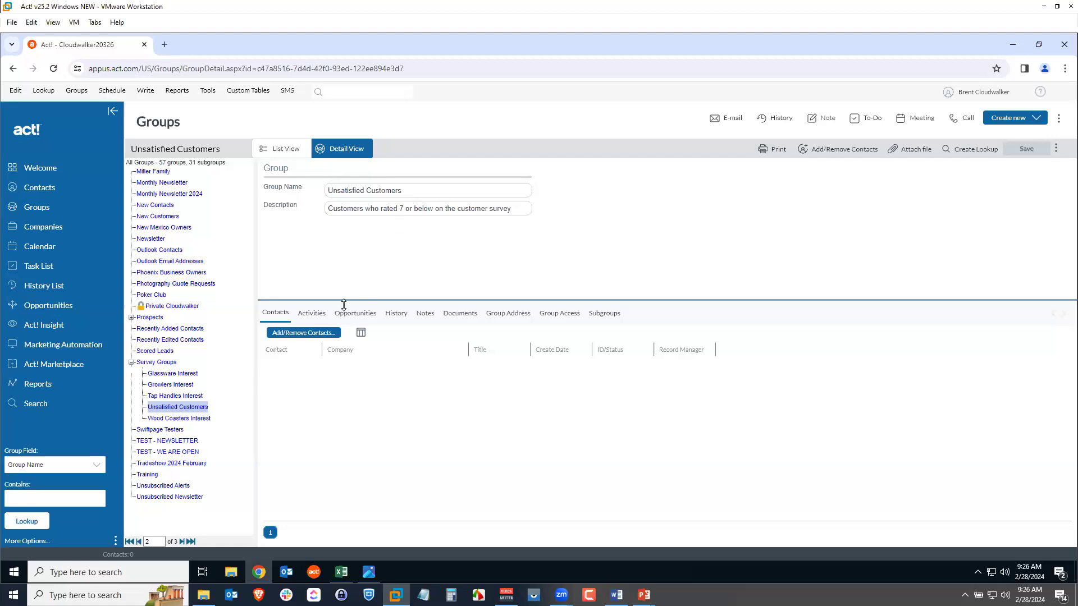
pyautogui.click(305, 334)
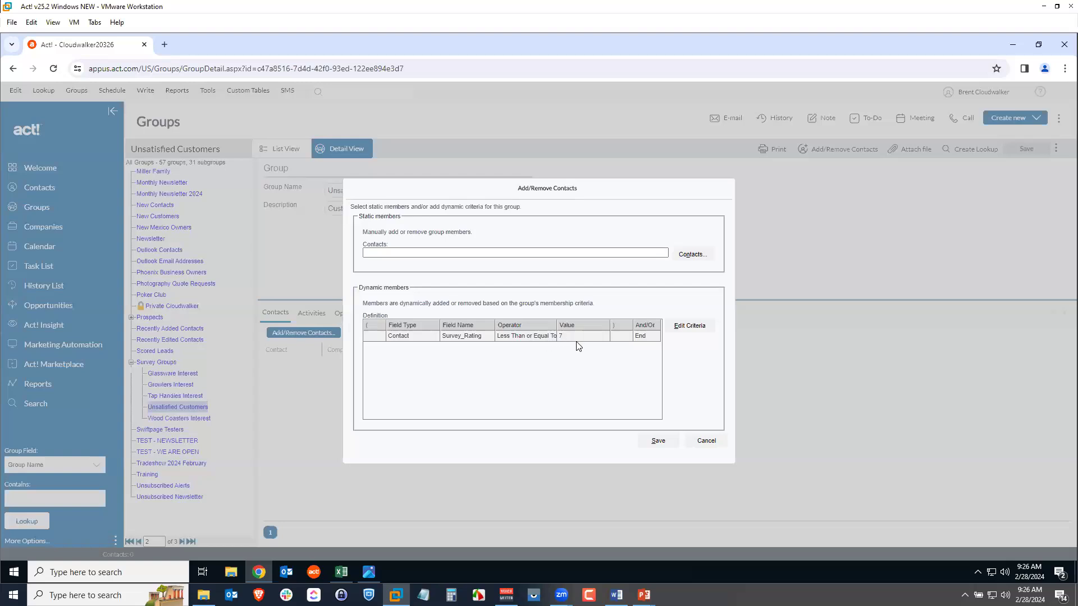
# - Cancel the group's membership criteria dialog and open the Unsatisfied Customer Follow-Up campaign in Marketing Automation
pyautogui.click(713, 447)
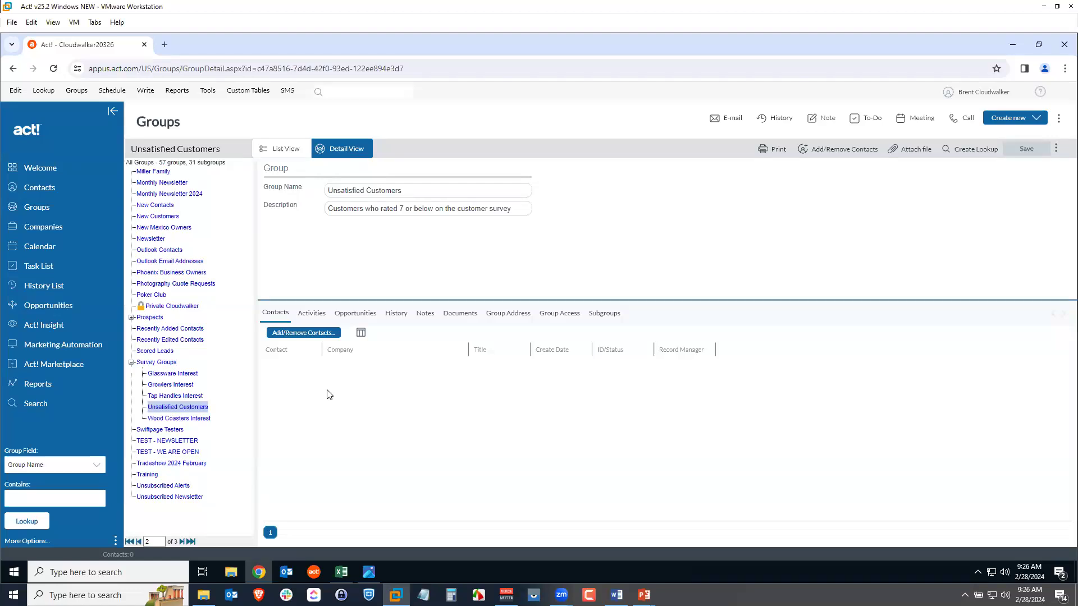
pyautogui.click(61, 345)
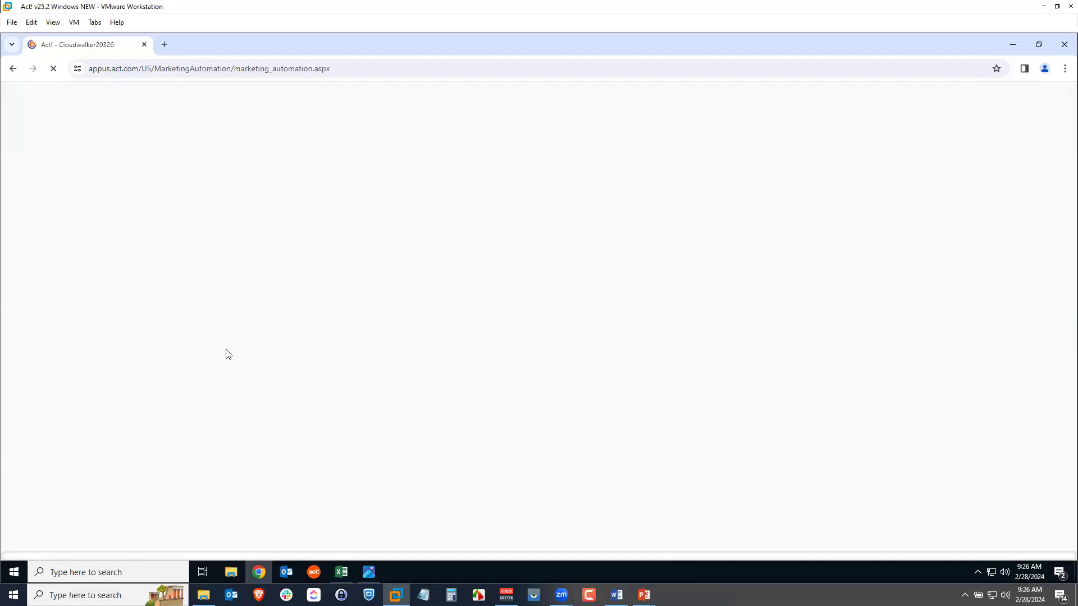
pyautogui.scroll(-3, 275, 391)
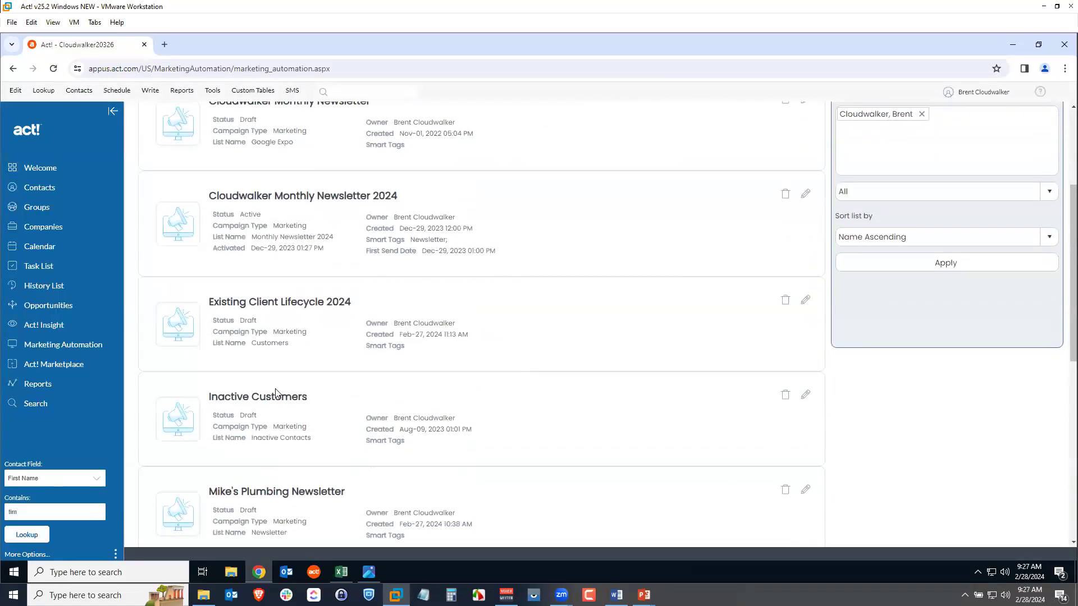
pyautogui.scroll(-7, 275, 391)
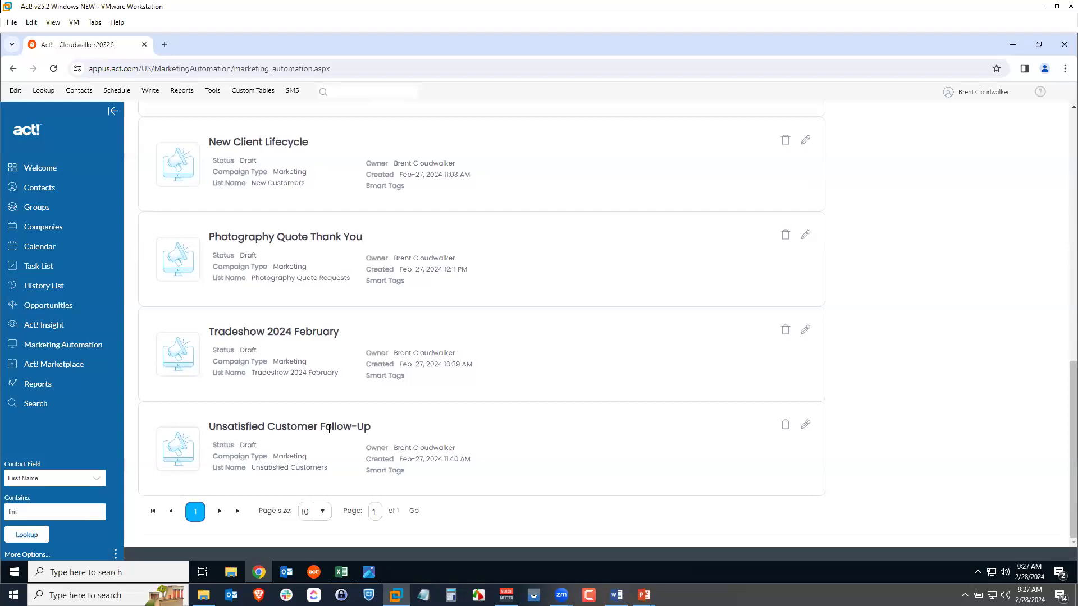
pyautogui.click(179, 451)
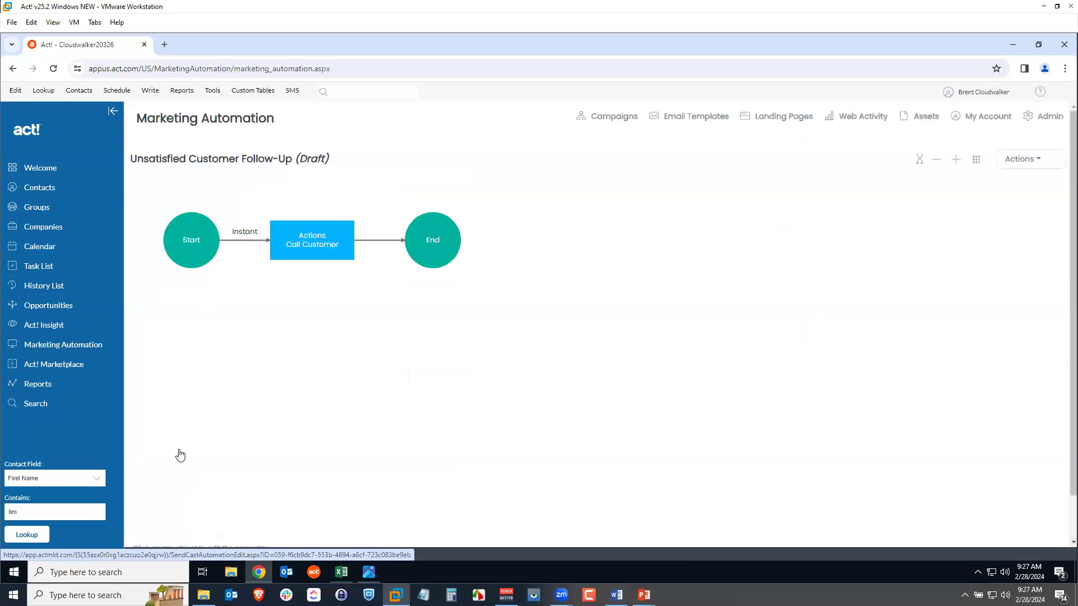
# - Open the Call Customer step's activity for editing to examine its type, subject and notes, and close it without saving
pyautogui.click(311, 237)
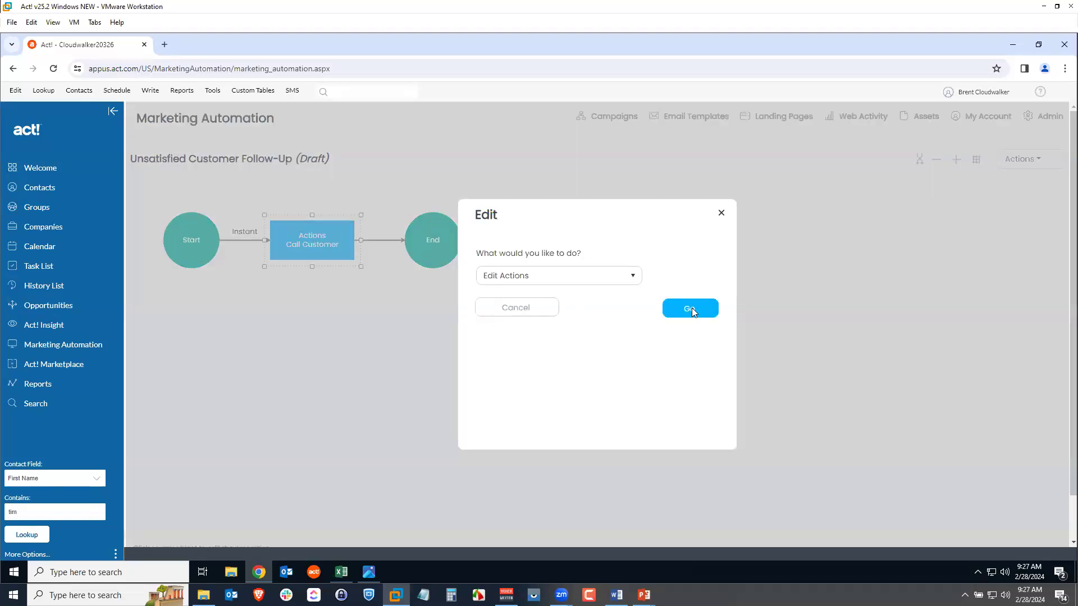
pyautogui.click(692, 307)
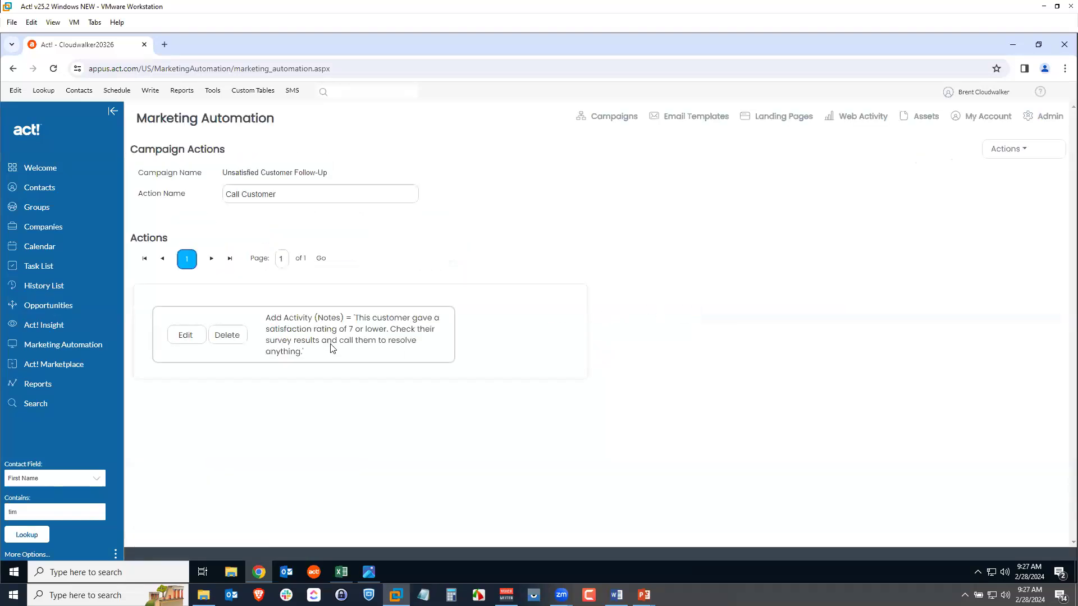
pyautogui.click(185, 333)
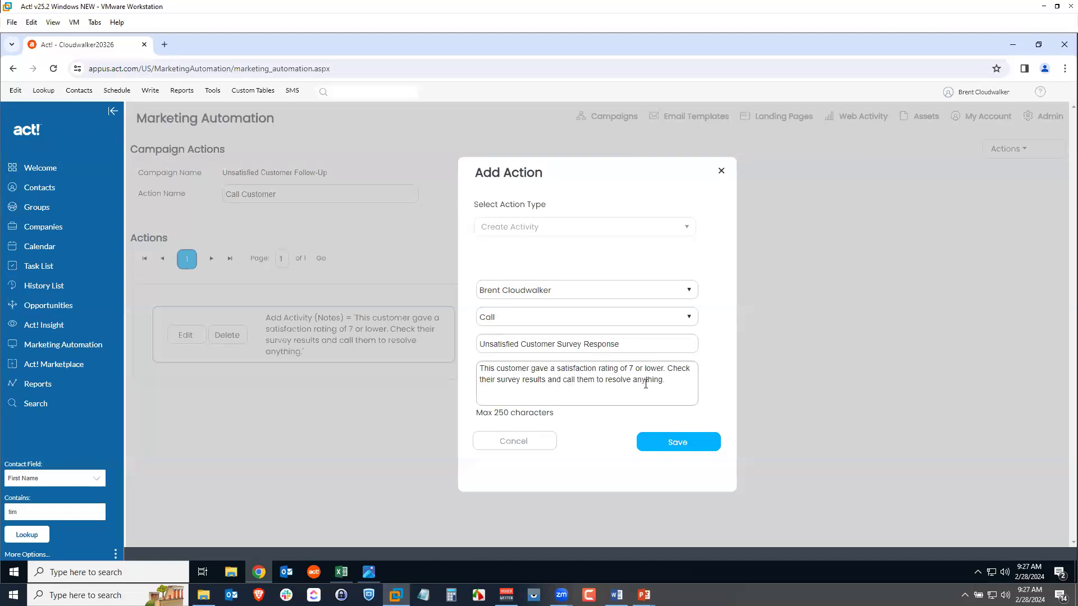
pyautogui.click(721, 172)
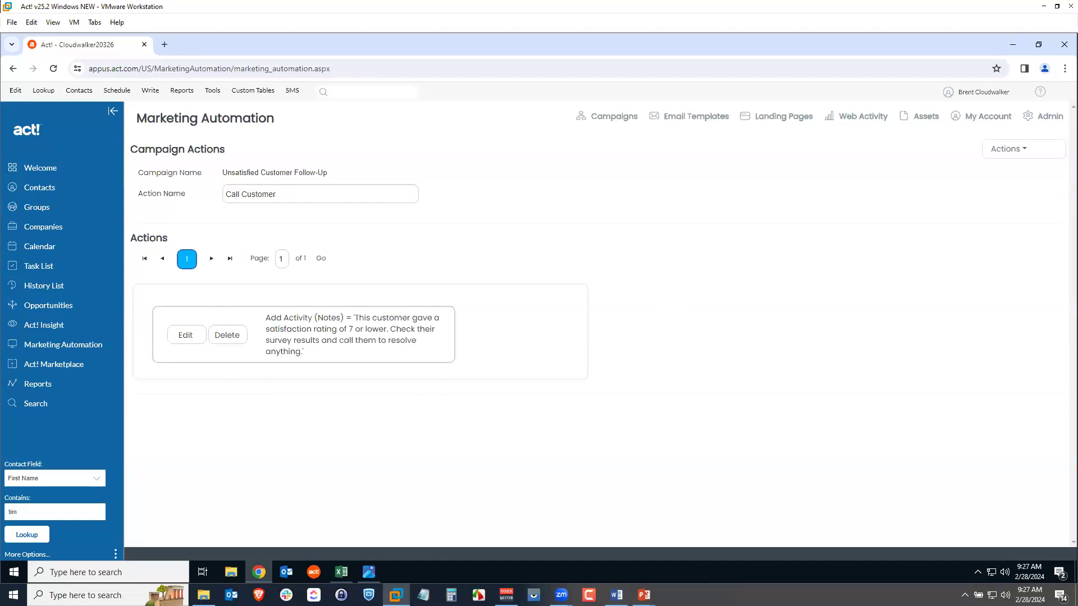
# - Return to the campaign list and open the New Client Lifecycle campaign diagram
pyautogui.hotkey('alt', 'Tab')
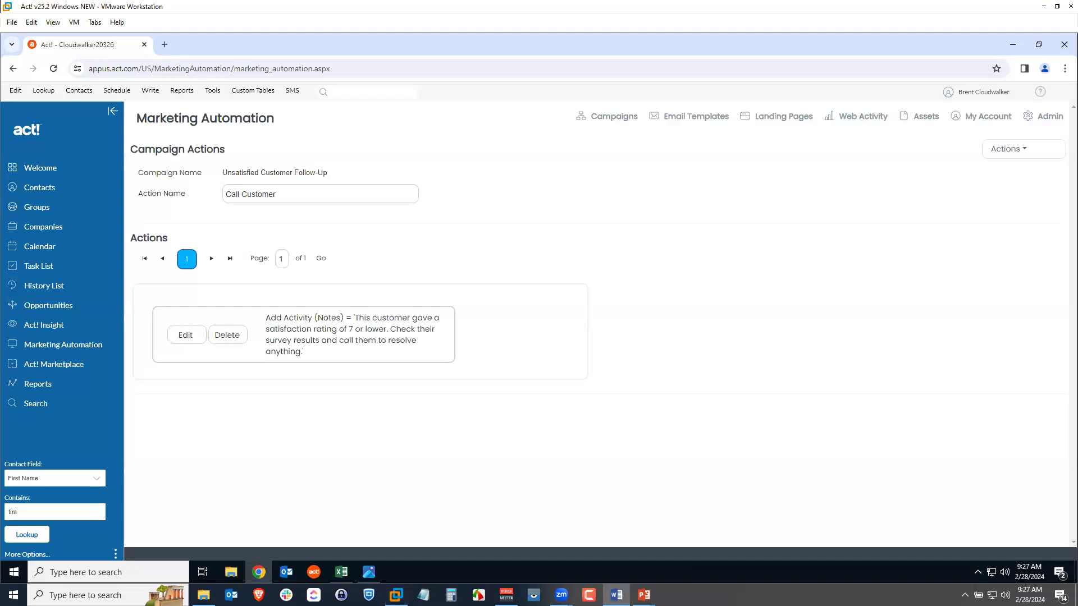
pyautogui.click(622, 123)
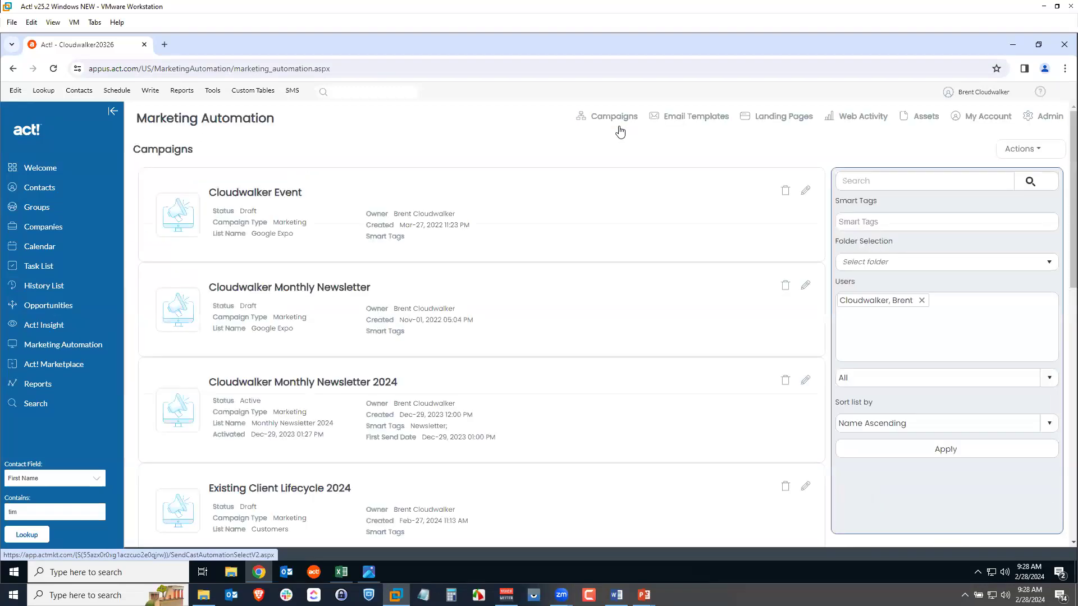
pyautogui.scroll(-3, 309, 353)
pyautogui.scroll(-4, 293, 348)
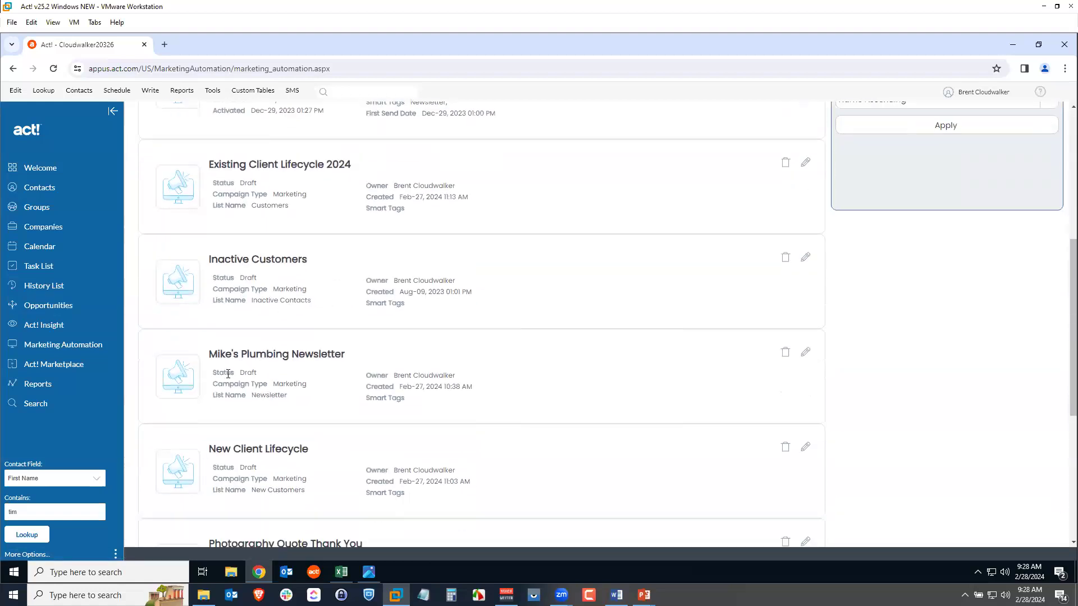
pyautogui.click(171, 406)
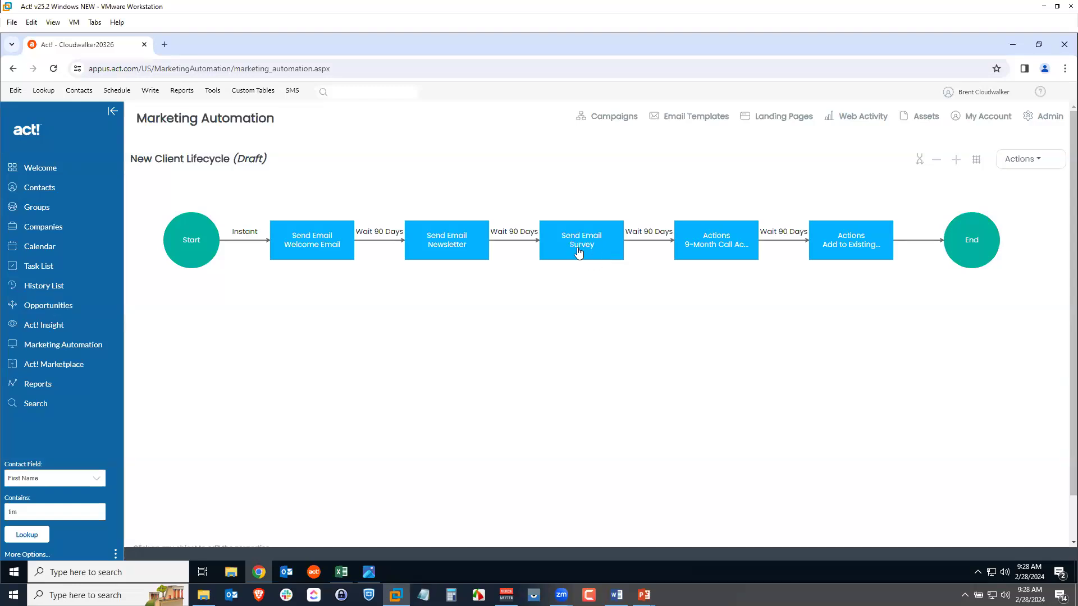
# - Examine the call activity set up in the 9-Month Call Activity step, cancel the edit, and return to the campaign diagram
pyautogui.click(723, 245)
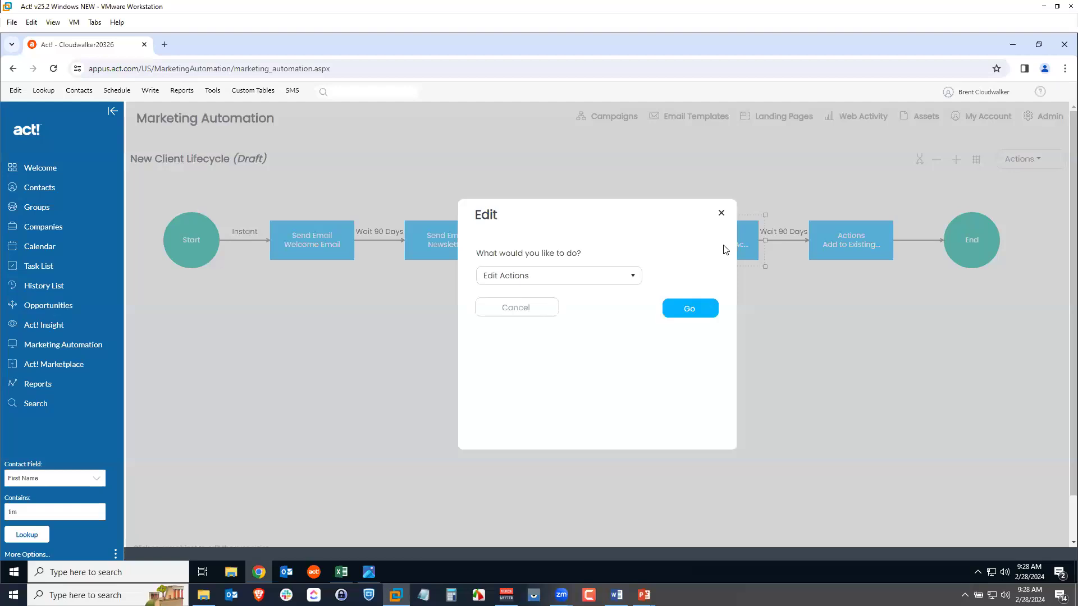
pyautogui.click(690, 309)
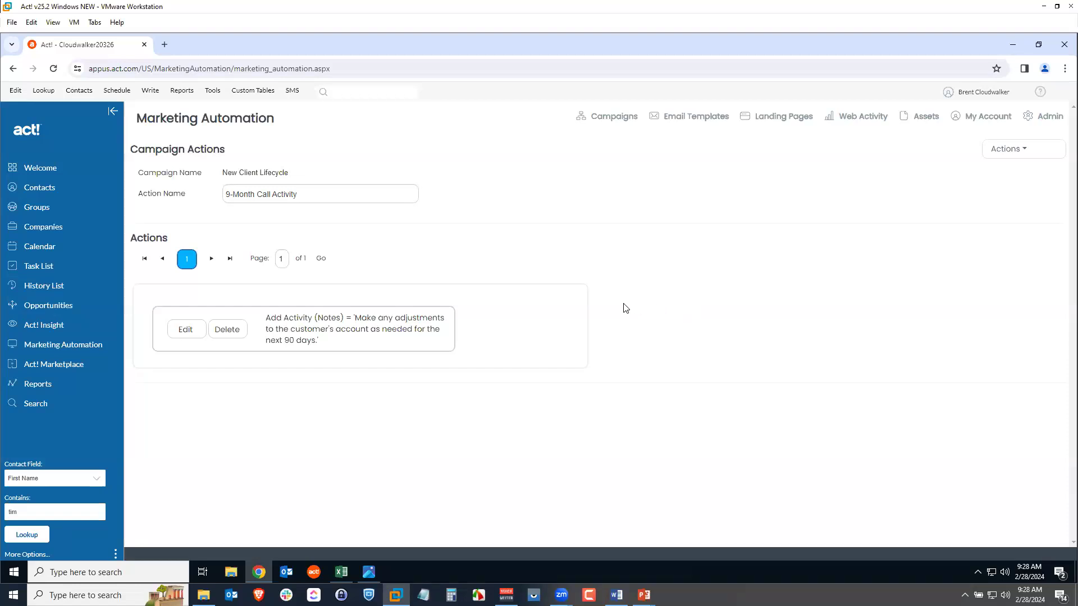
pyautogui.click(174, 331)
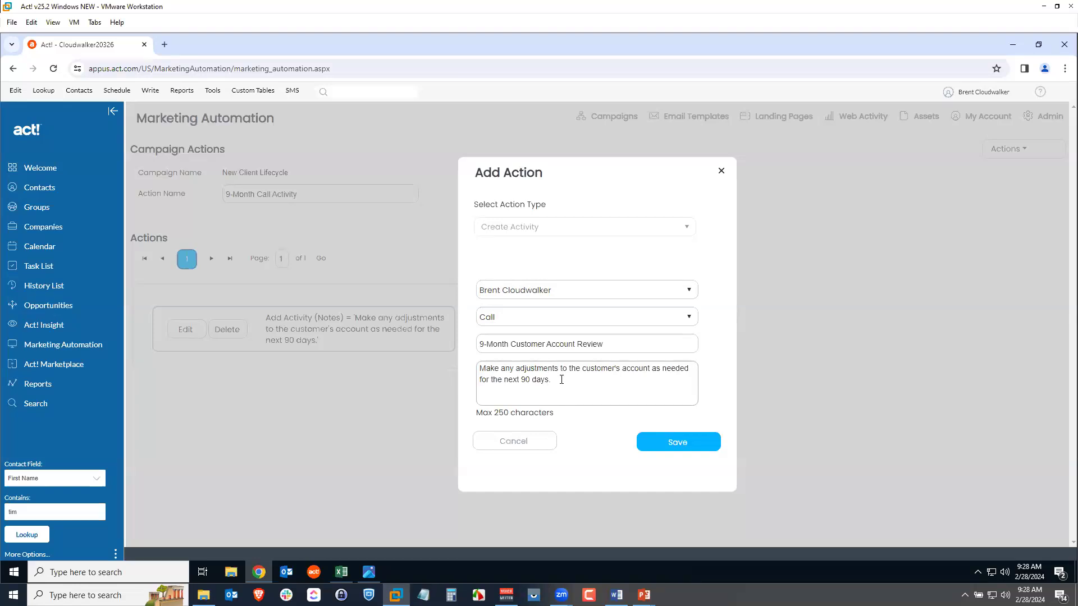
pyautogui.click(523, 442)
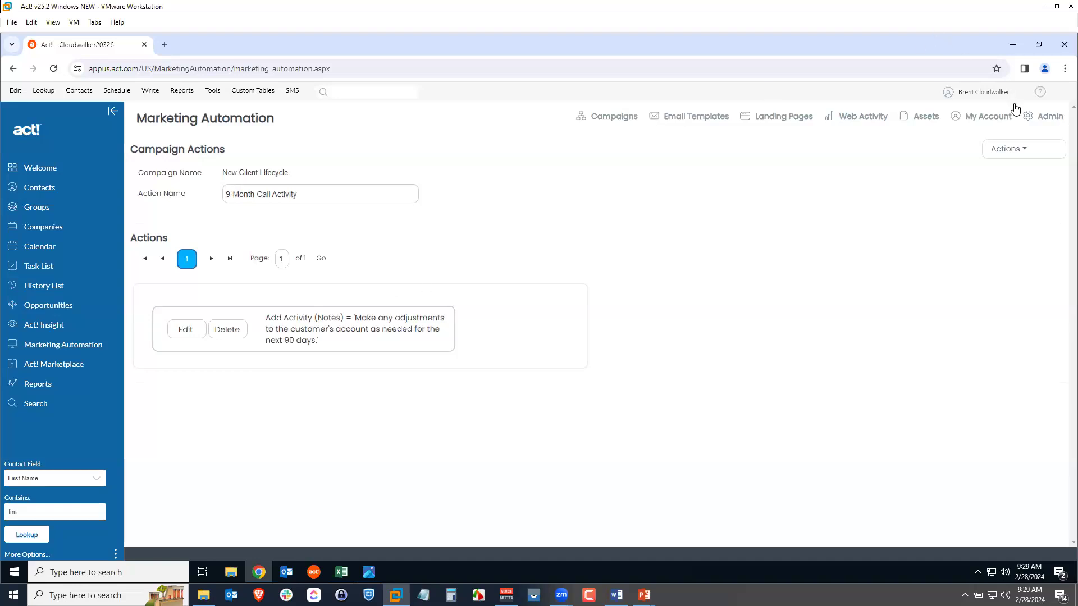
pyautogui.click(1007, 150)
pyautogui.click(1011, 252)
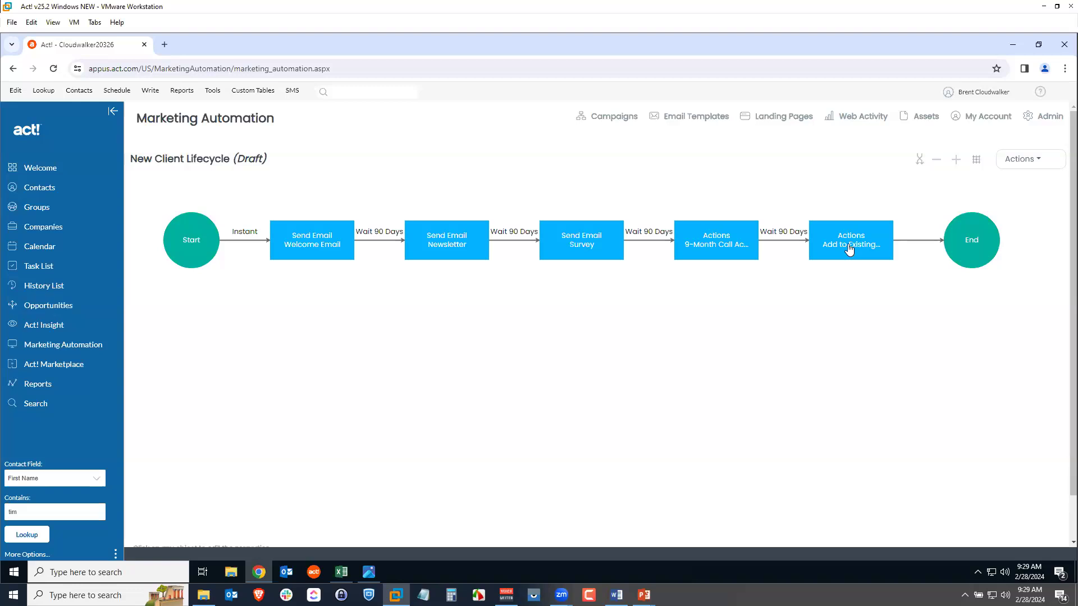
# - View the action inside the Add to Existing Client Lifecycle step and switch to the landing page list
pyautogui.click(851, 250)
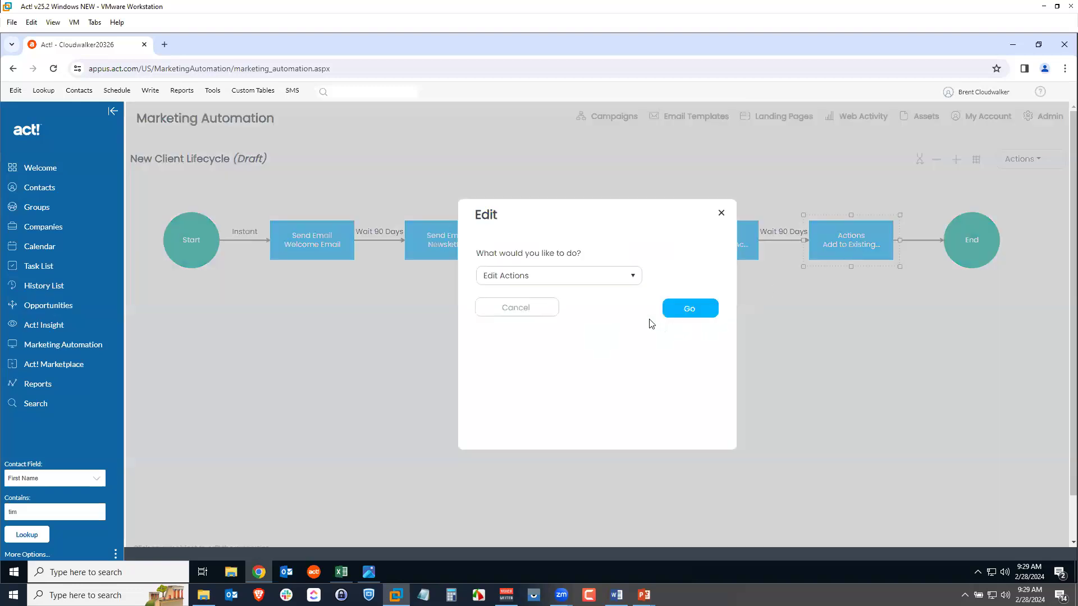
pyautogui.click(689, 310)
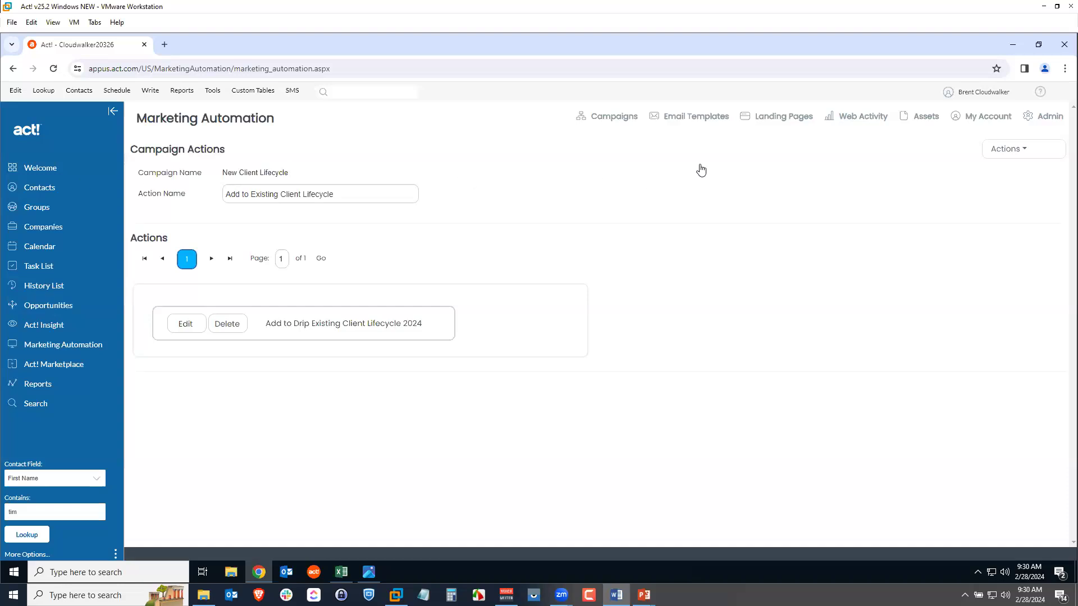
pyautogui.click(778, 120)
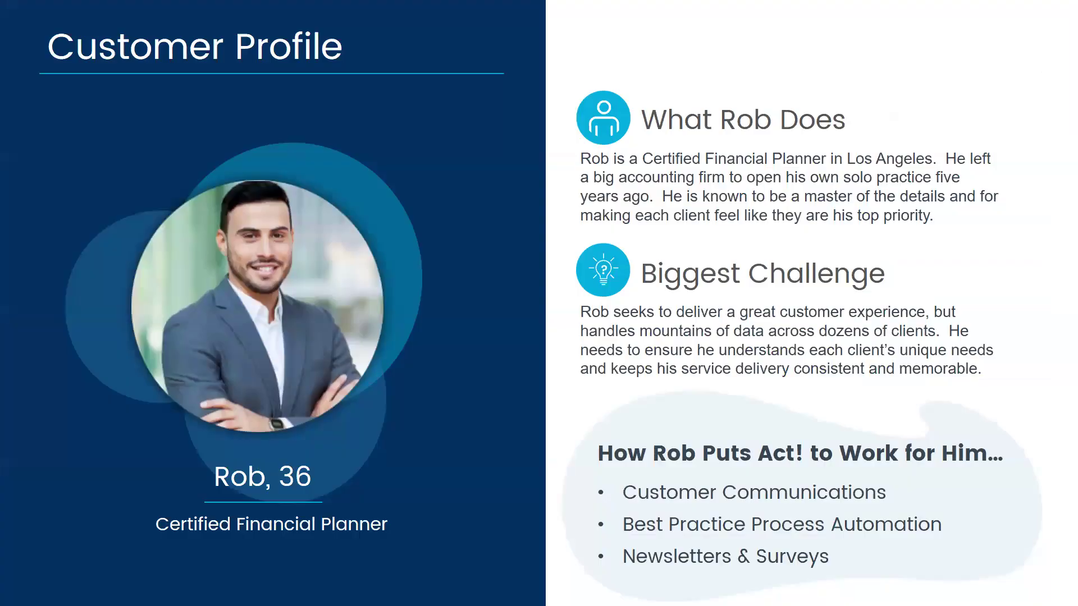
pyautogui.press('Right')
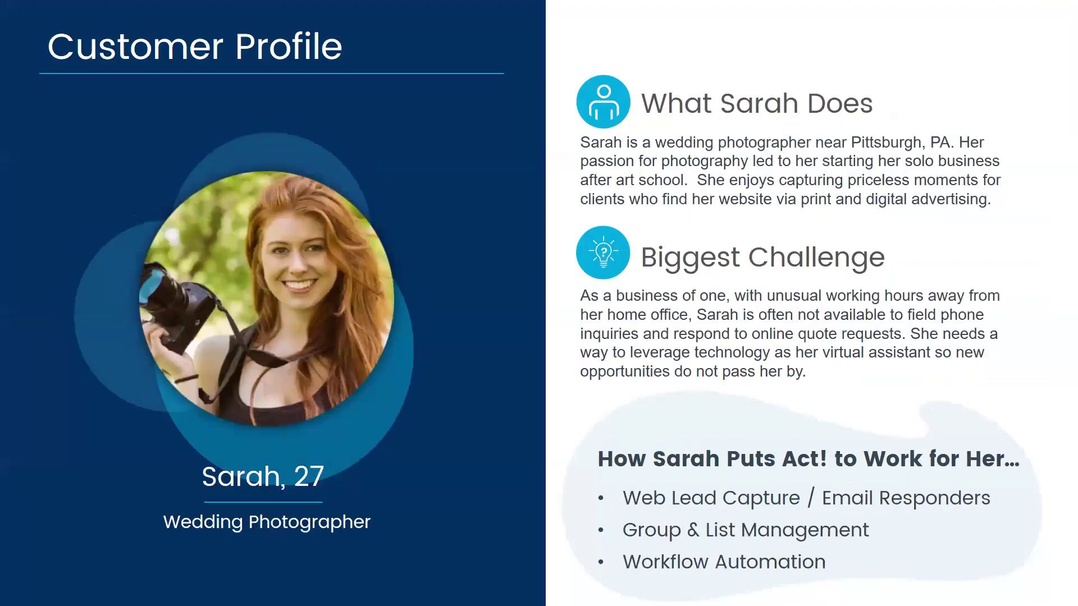
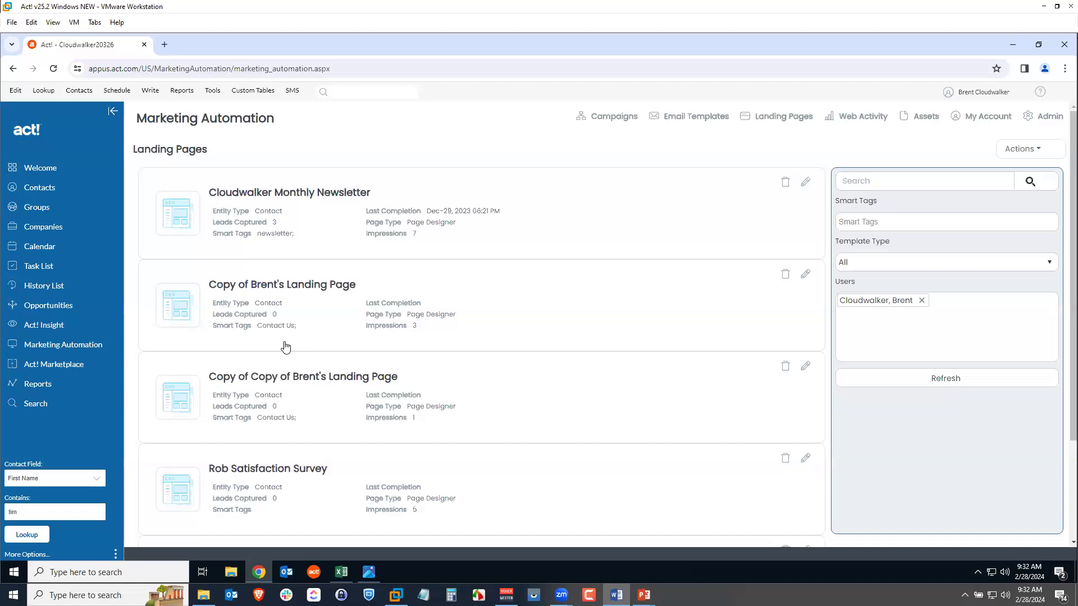
# - Switch to the photo viewer to examine the contact form in wedding landing page.jpg, and return to Chrome
pyautogui.click(370, 572)
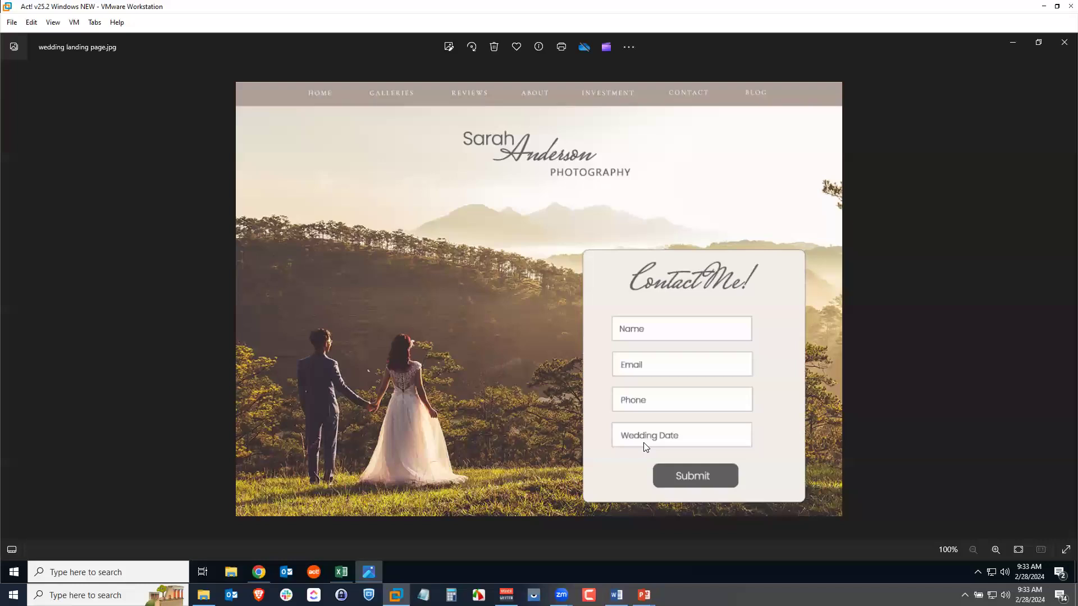
pyautogui.click(260, 573)
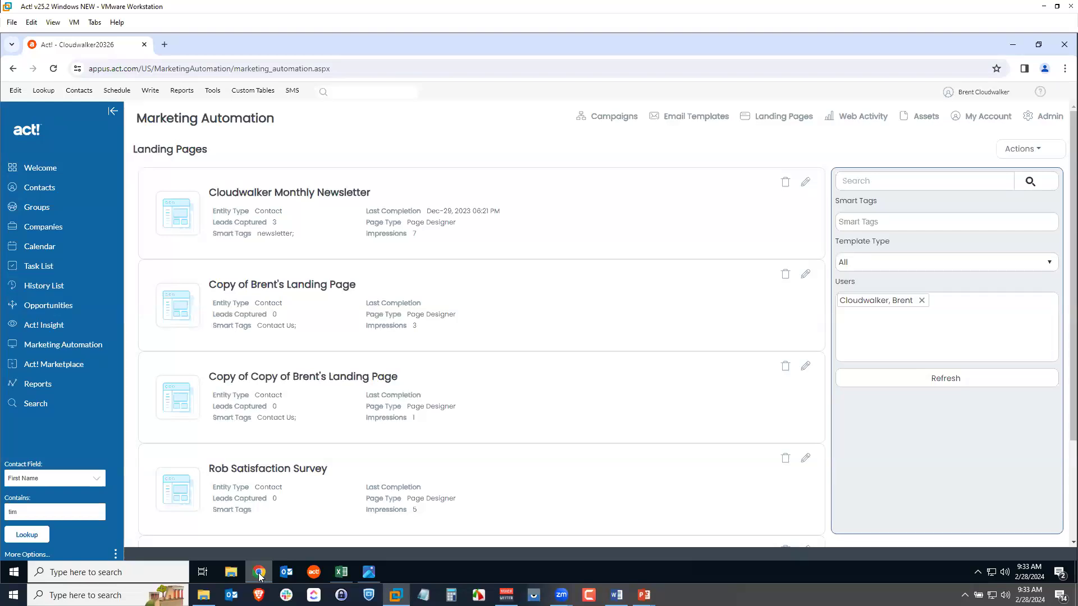
# - Open the Quote Request landing page and bring up its Contact Us form for editing
pyautogui.scroll(-3, 200, 460)
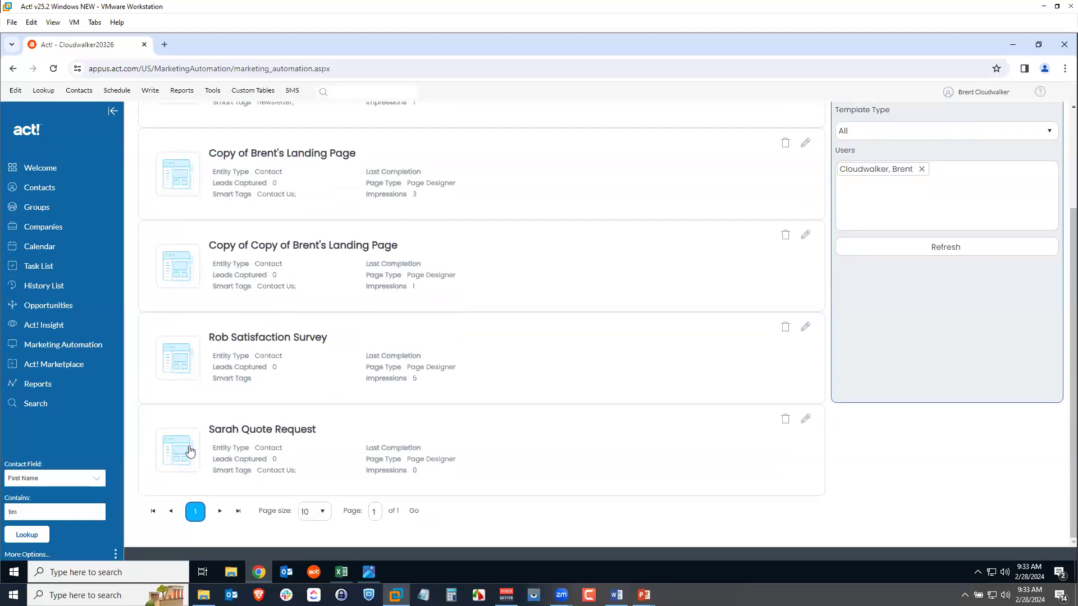
pyautogui.click(180, 454)
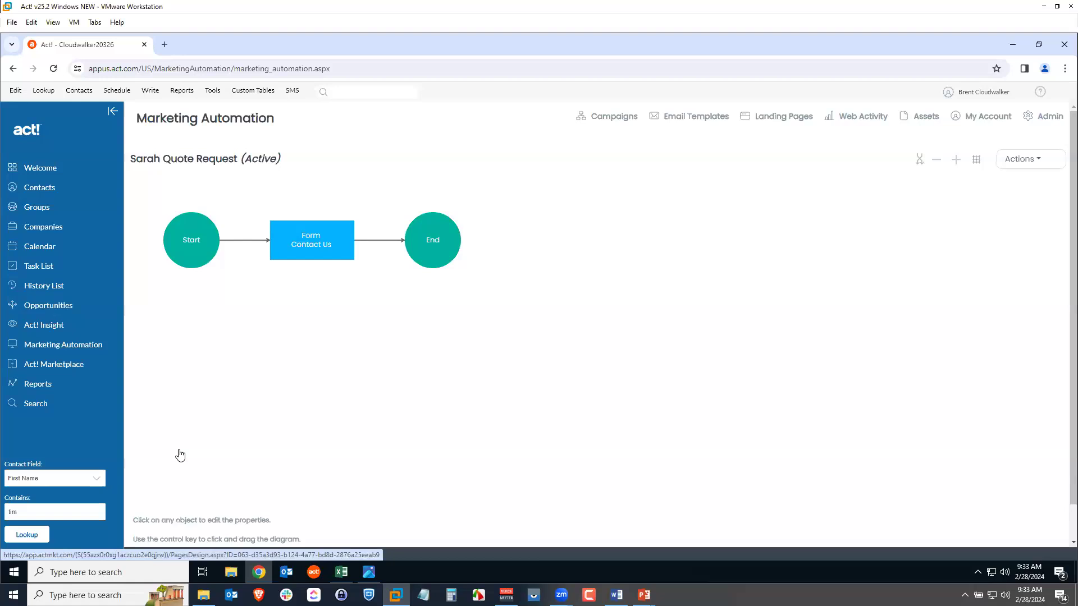
pyautogui.click(313, 247)
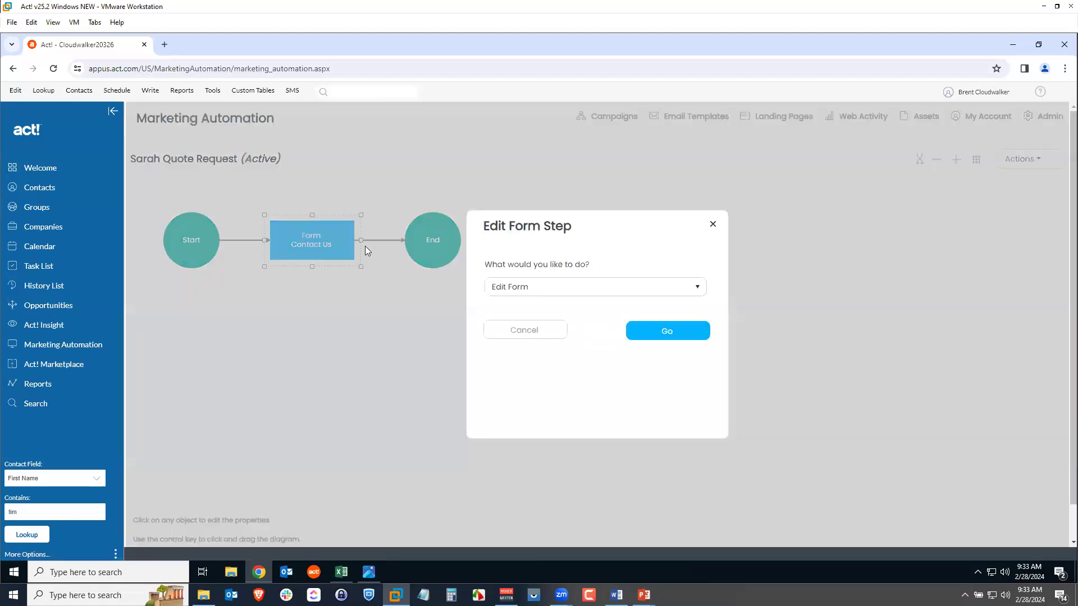
pyautogui.click(666, 332)
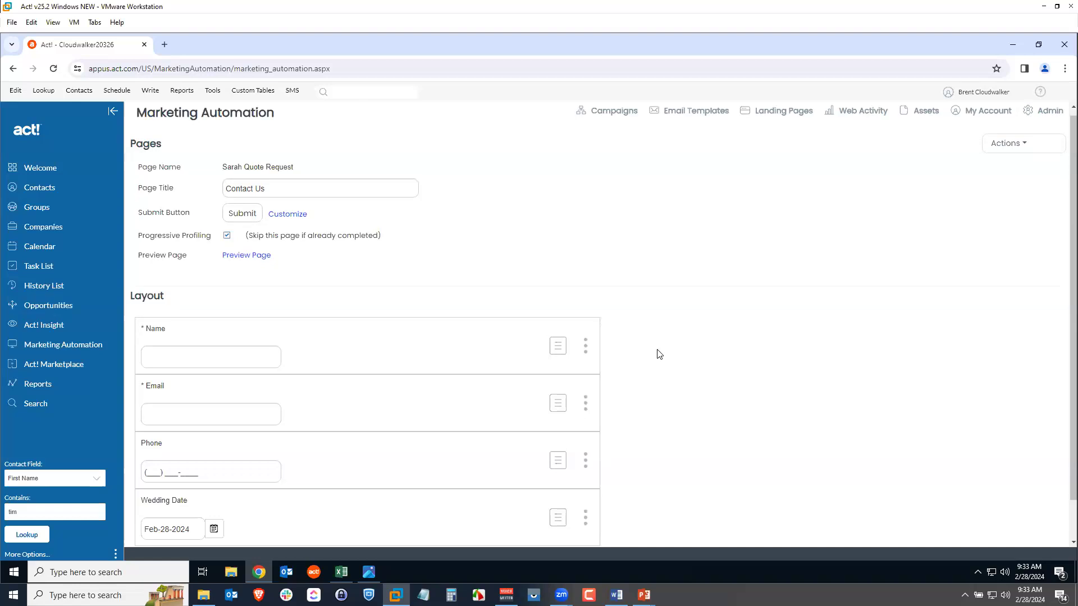
# - Open the form's Email question to examine which contact field it maps to, and return to the form without saving
pyautogui.scroll(-1, 657, 353)
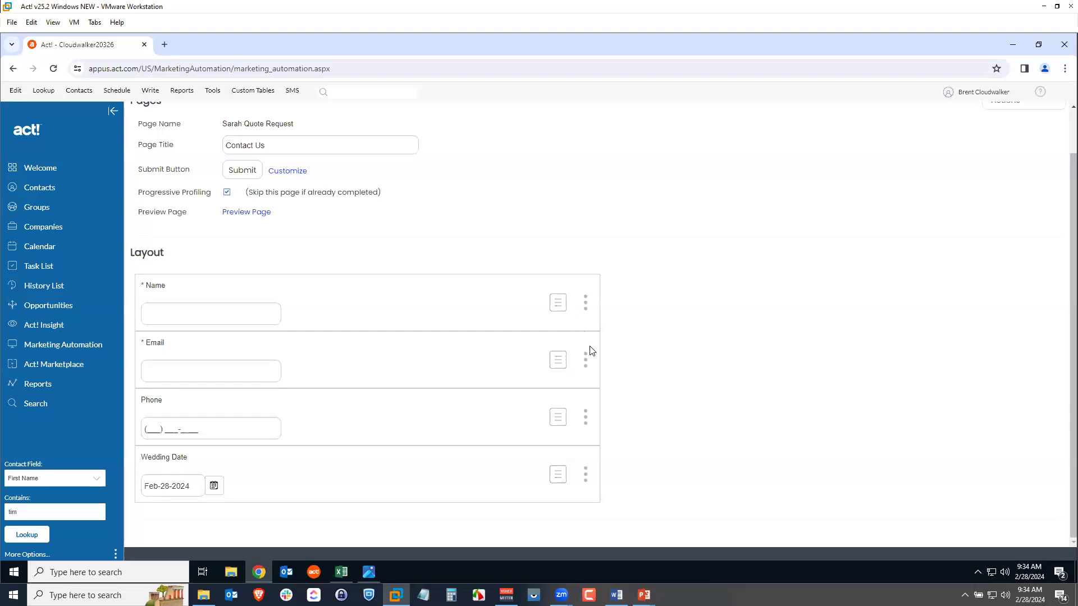
pyautogui.click(585, 361)
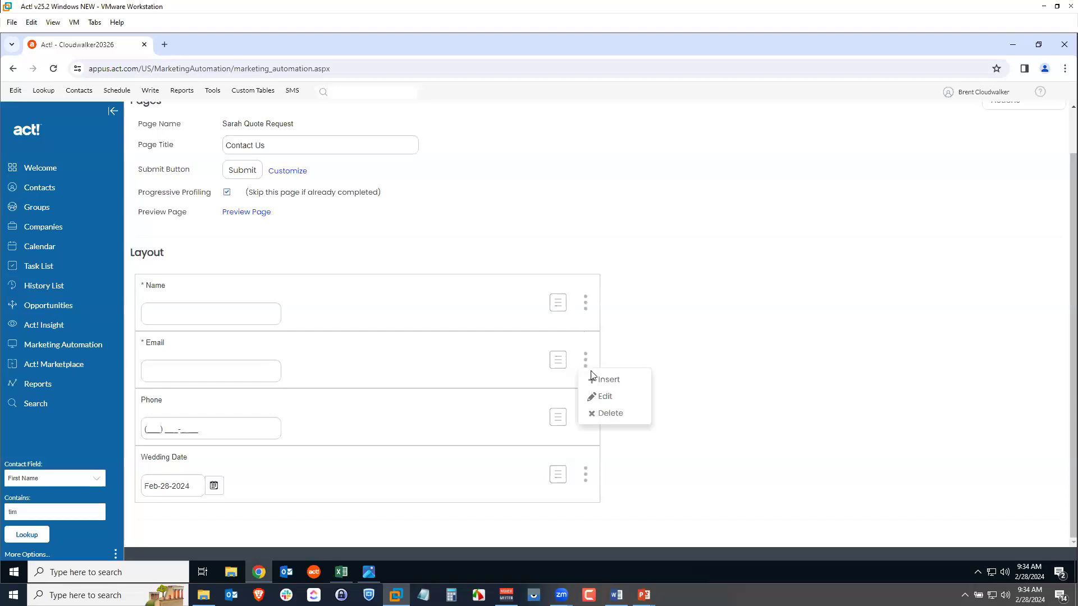
pyautogui.click(610, 403)
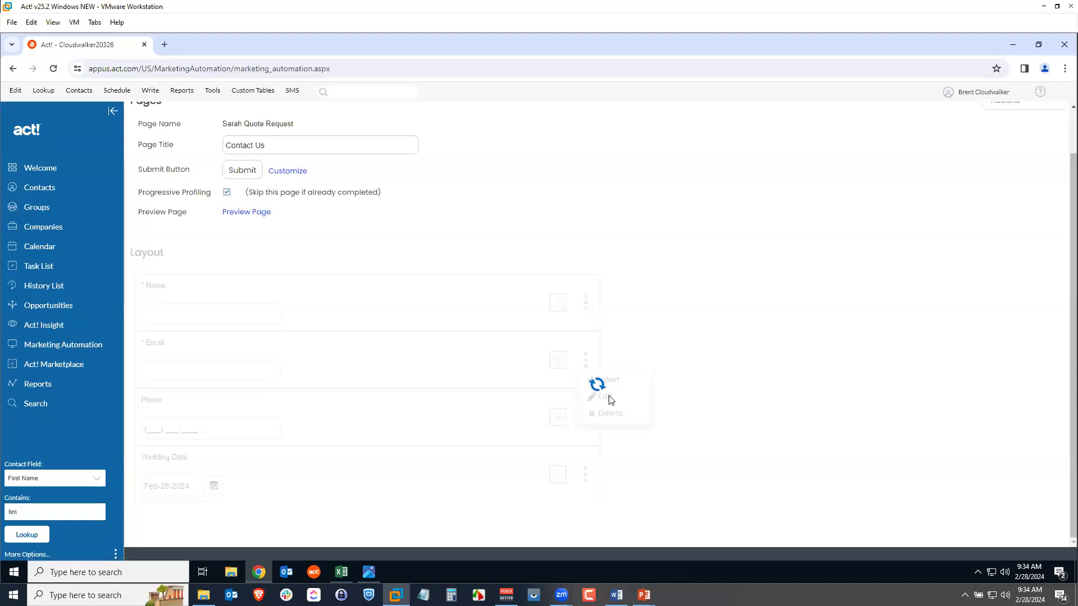
pyautogui.scroll(-2, 427, 438)
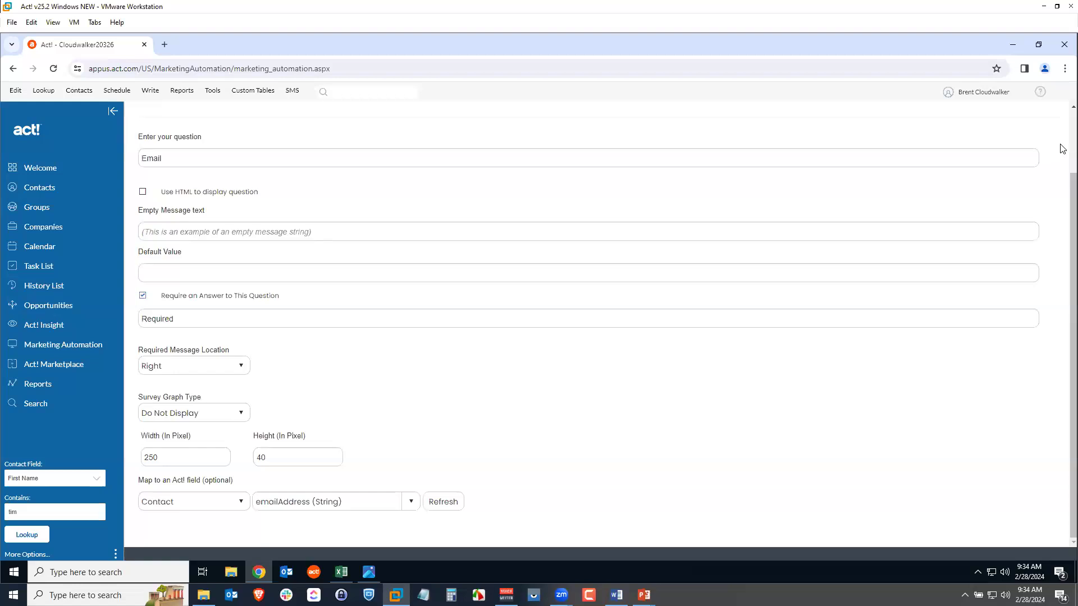
pyautogui.scroll(2, 1062, 149)
pyautogui.click(1022, 149)
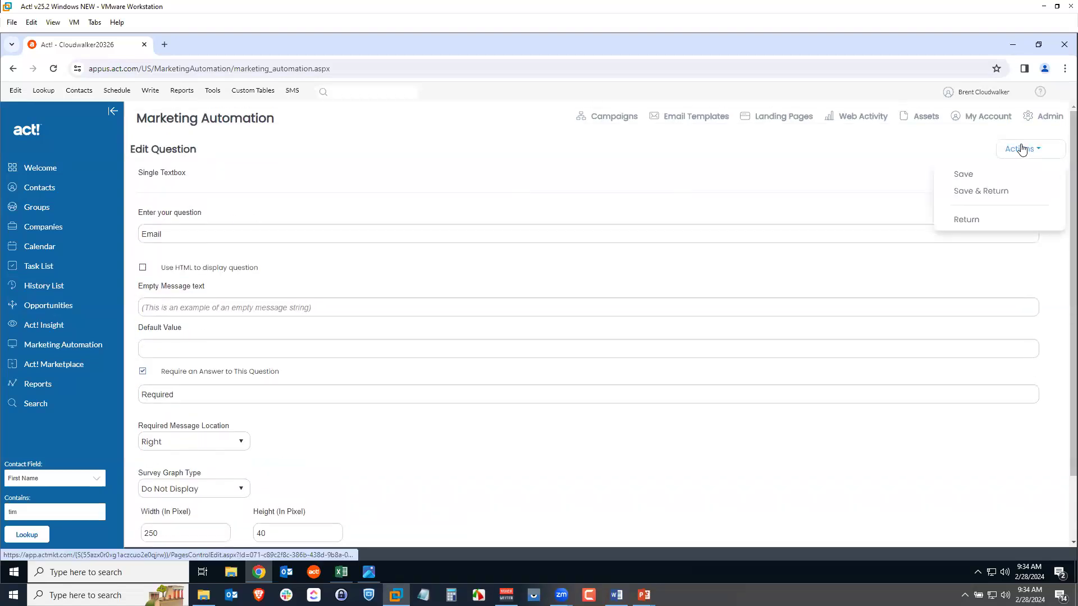
pyautogui.click(968, 220)
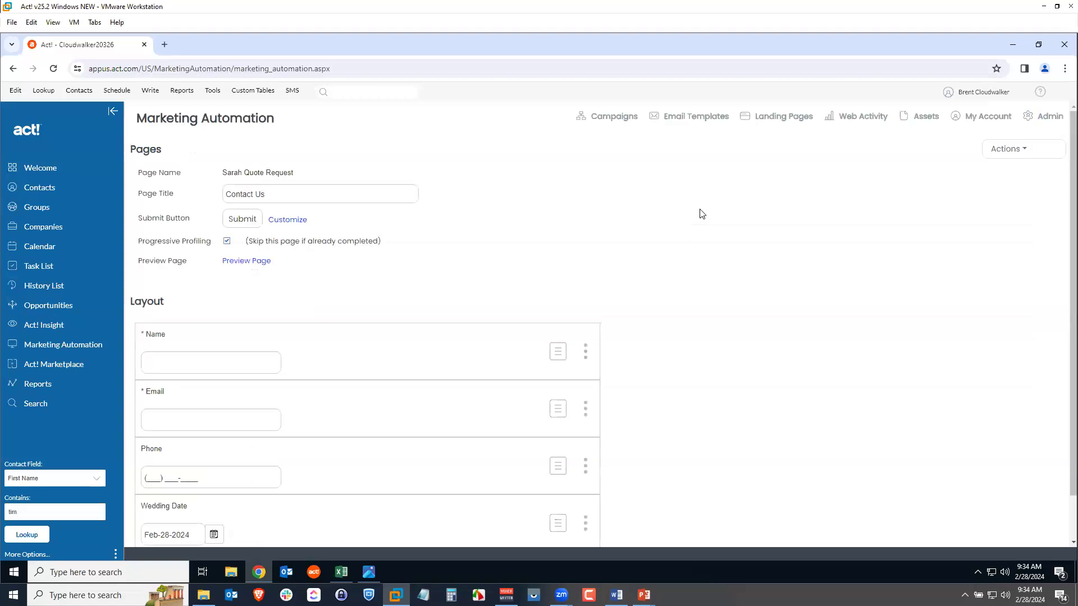
# - Leave the Contact Us form without saving and open the end actions of the Quote Request landing page to review them
pyautogui.click(1022, 149)
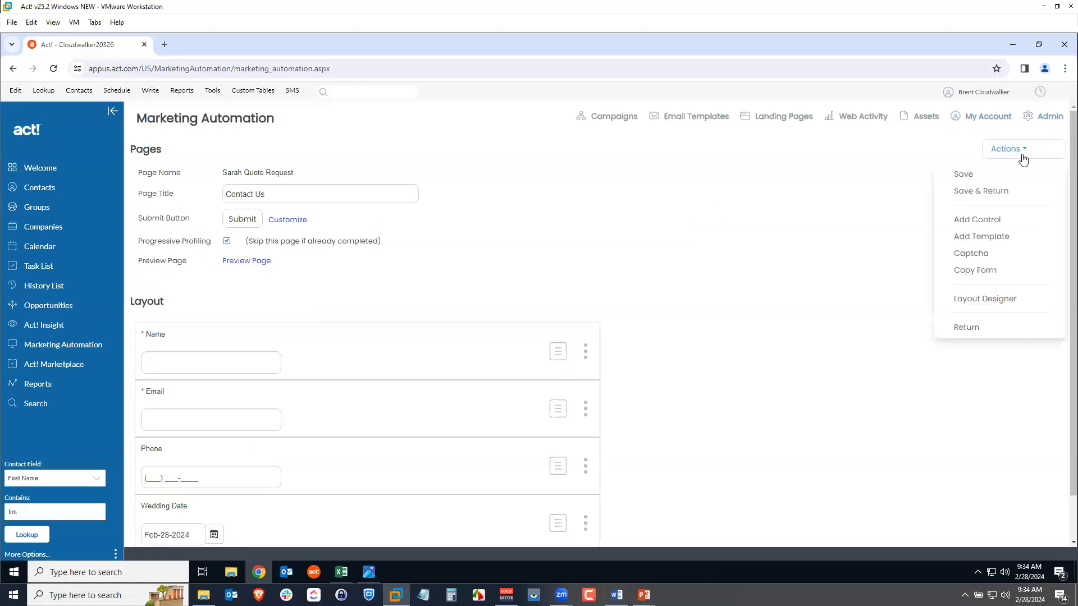
pyautogui.click(974, 330)
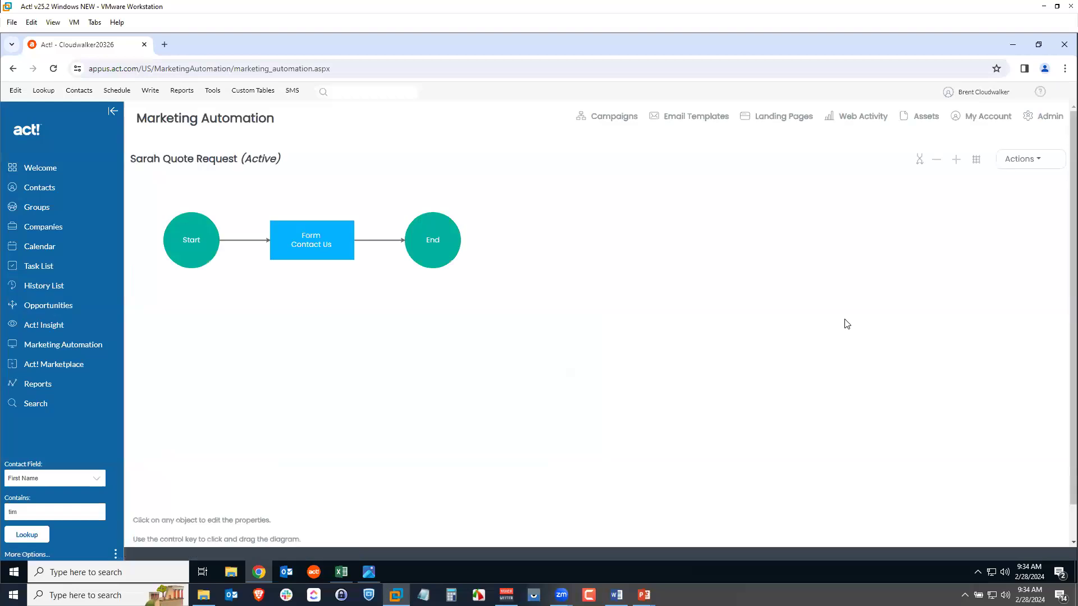
pyautogui.click(435, 257)
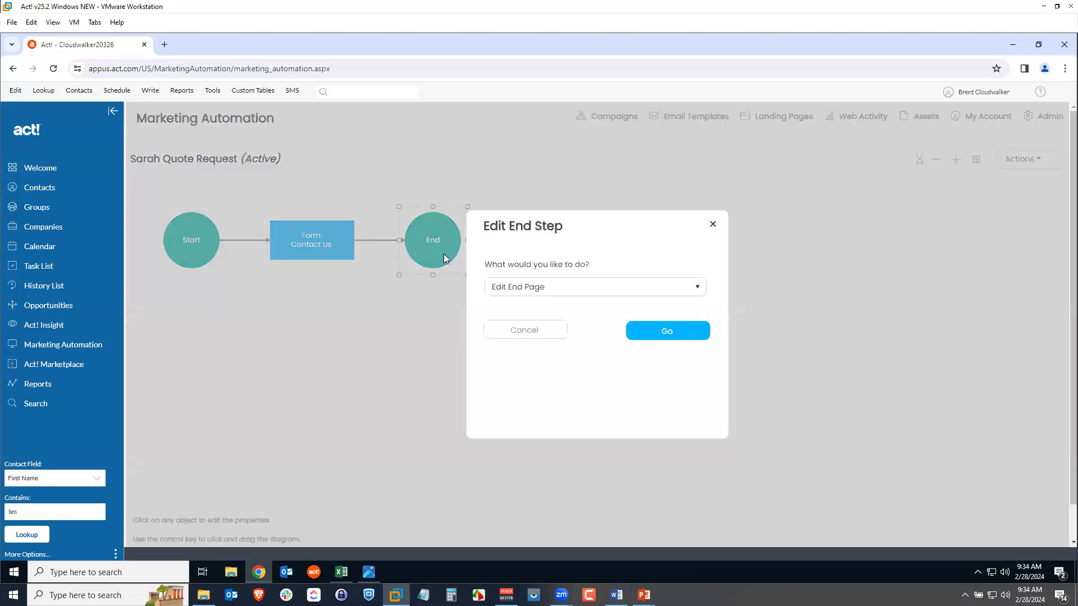
pyautogui.click(547, 289)
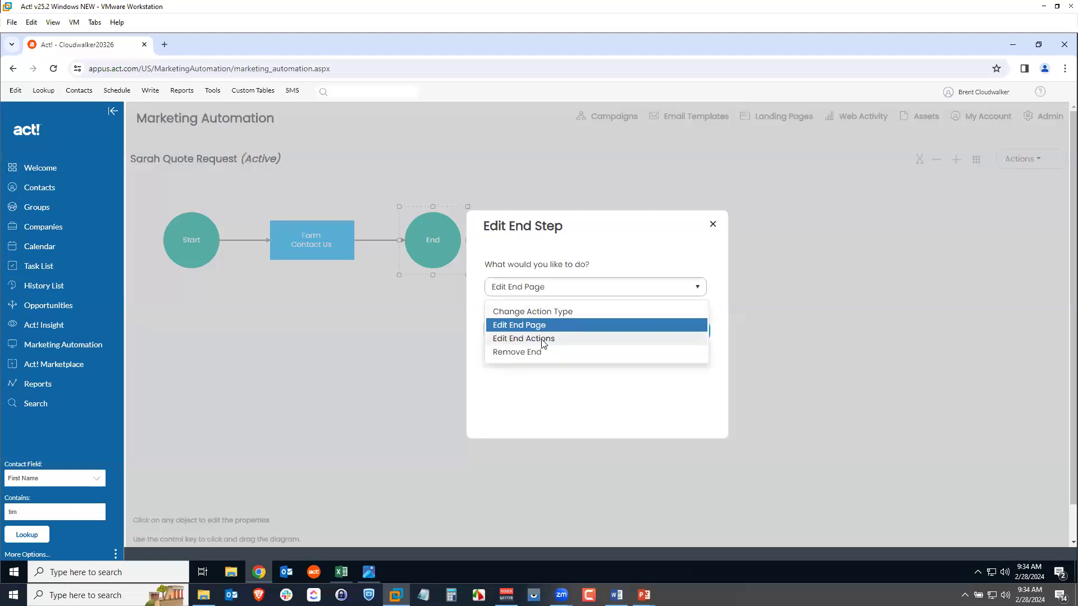
pyautogui.click(554, 340)
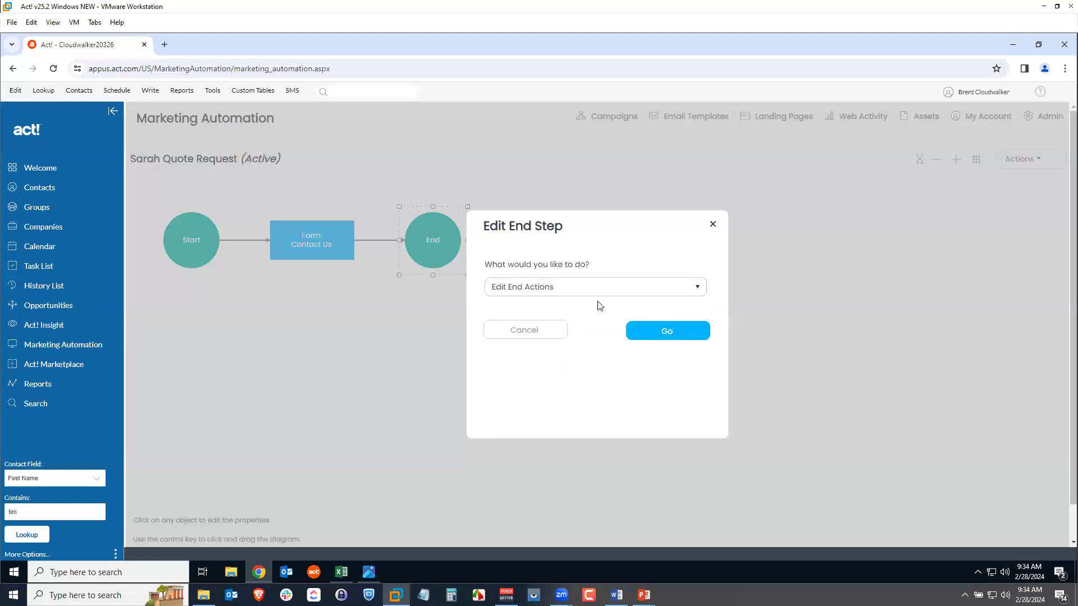
pyautogui.click(660, 331)
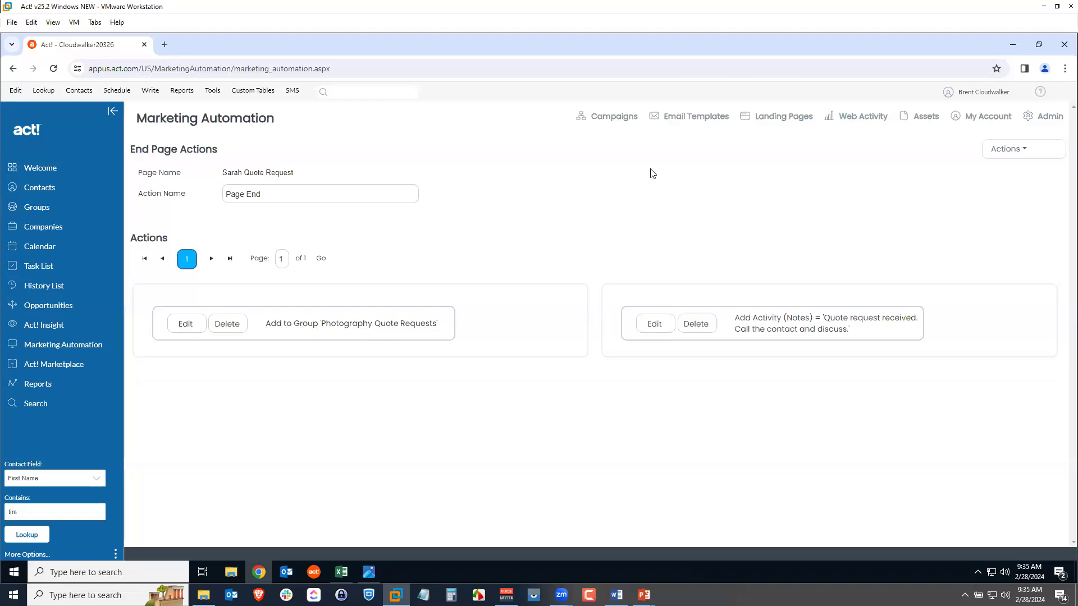
# - Switch to the campaign list and open the Photography Quote Thank You campaign
pyautogui.click(619, 122)
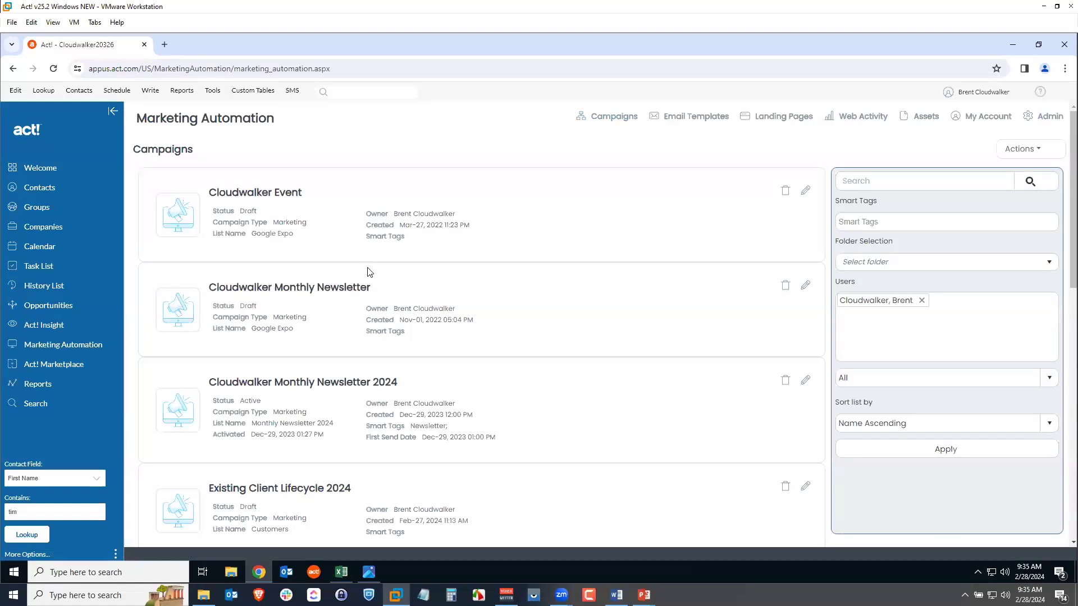
pyautogui.scroll(-7, 303, 286)
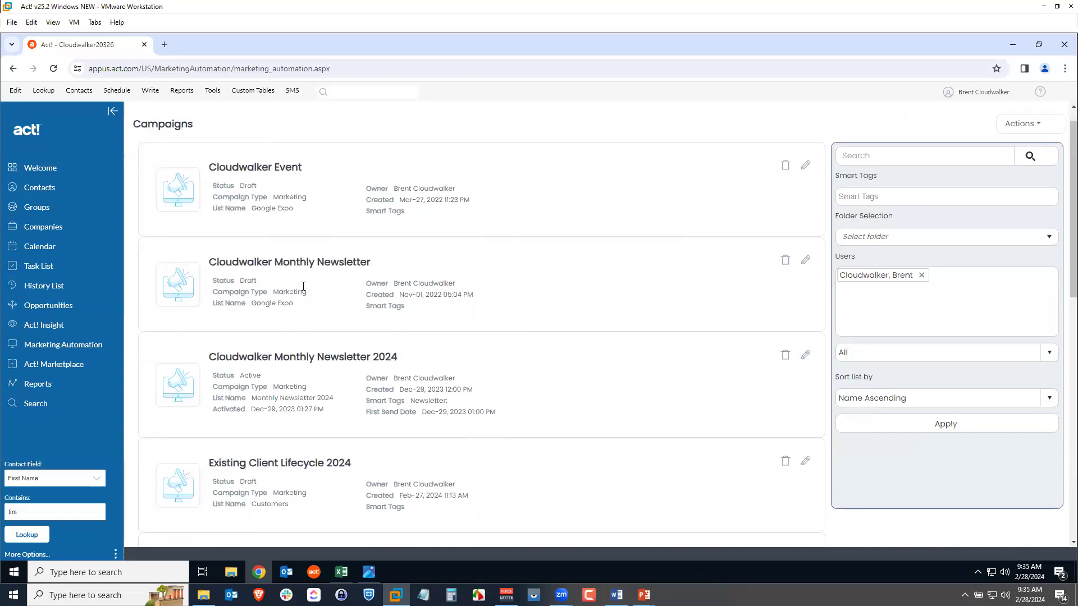
pyautogui.scroll(-1, 303, 288)
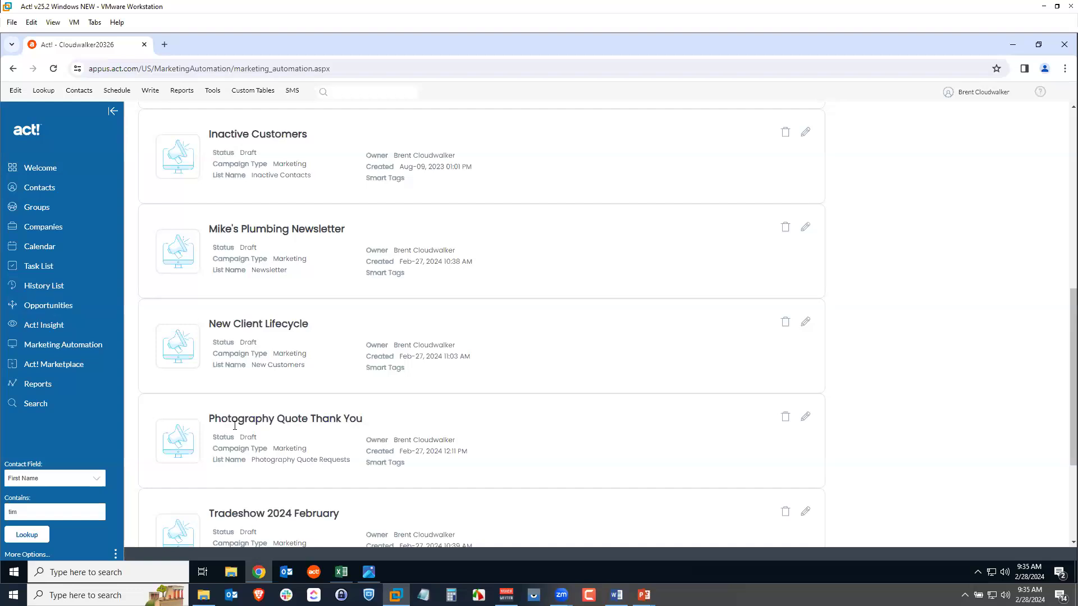
pyautogui.click(169, 441)
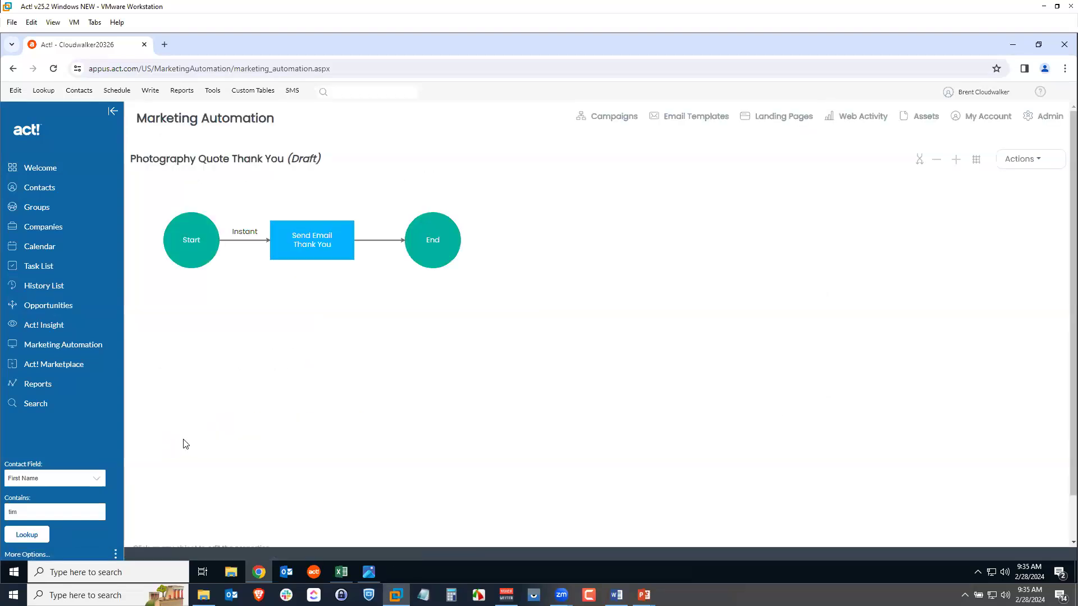
# - View the Photography Quote Thank You campaign's properties to examine its assigned list, and return to the diagram without saving
pyautogui.click(1021, 160)
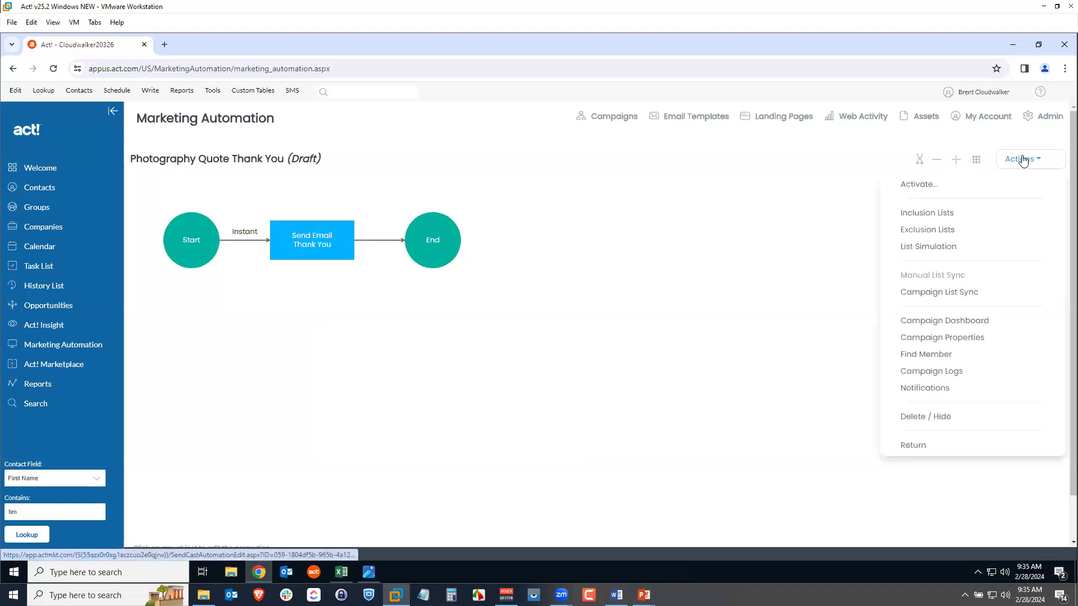
pyautogui.click(957, 337)
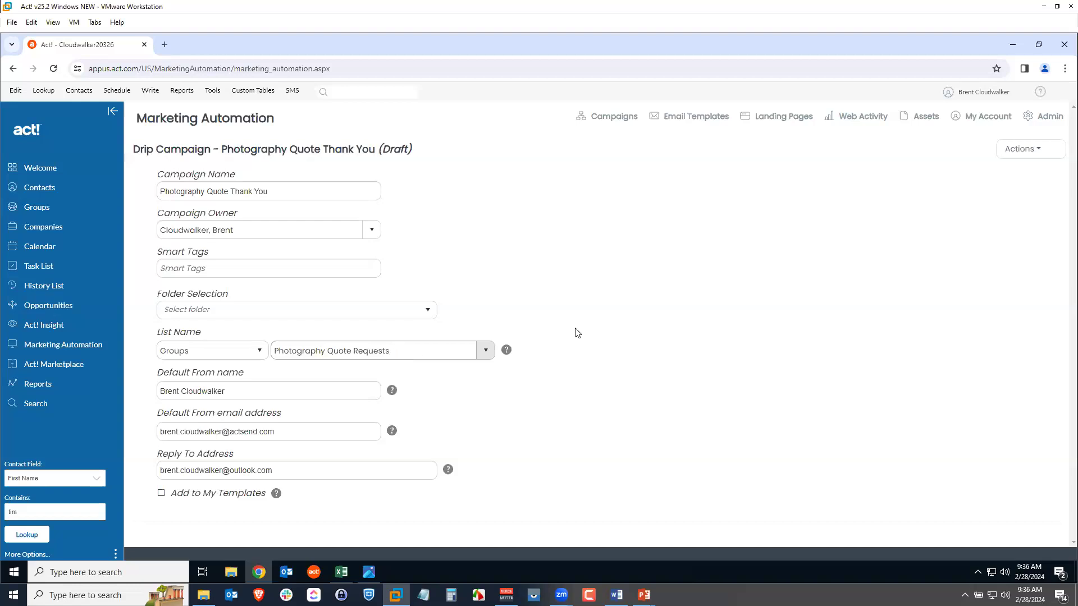
pyautogui.click(1021, 153)
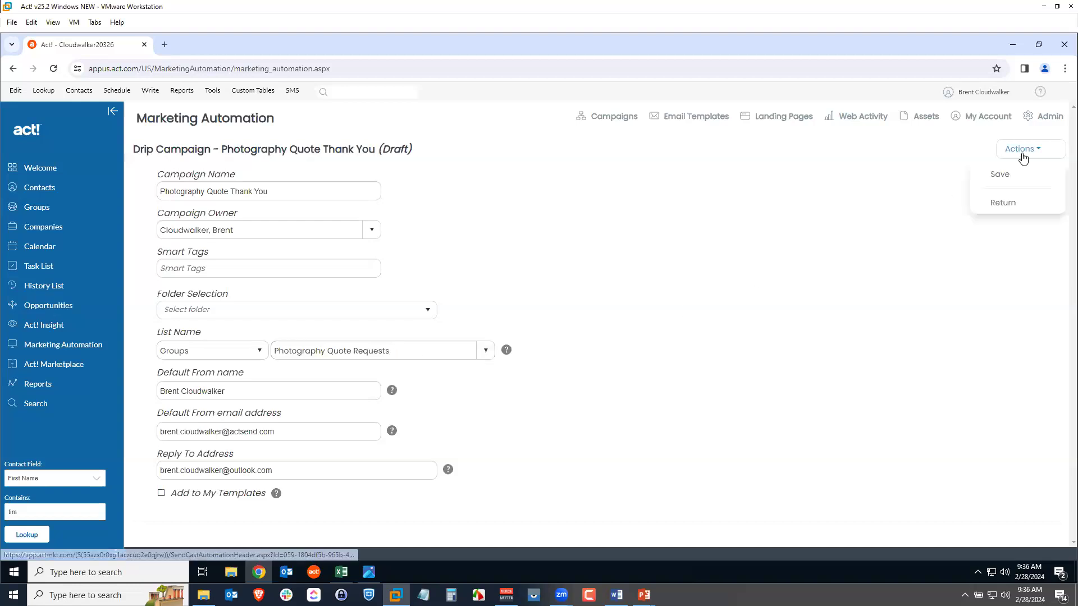
pyautogui.click(999, 204)
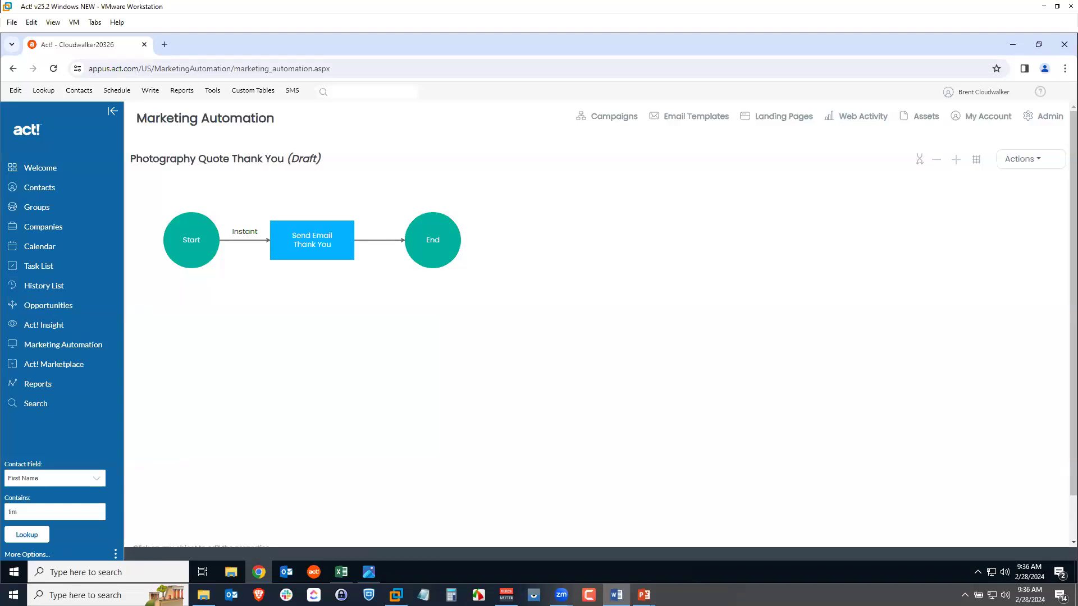
# - Switch to the landing page list and reopen the Quote Request landing page
pyautogui.click(775, 119)
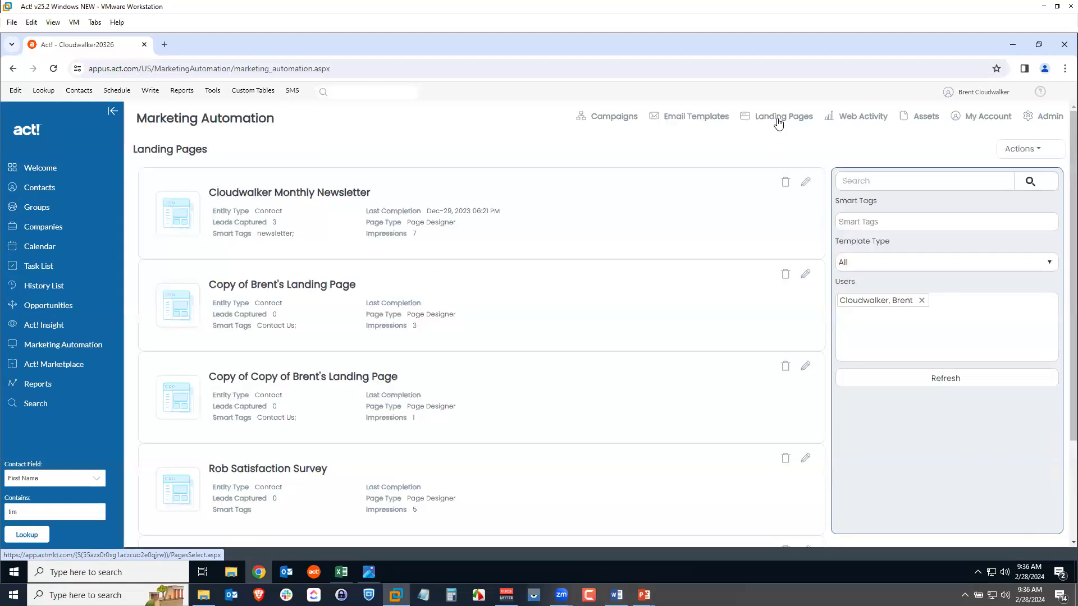
pyautogui.scroll(-3, 221, 312)
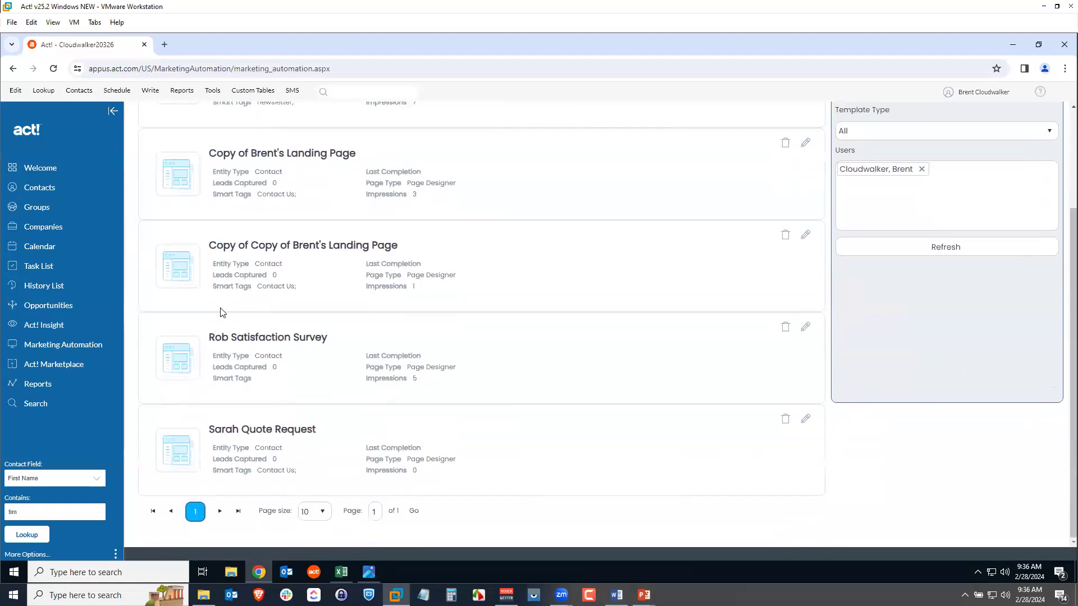
pyautogui.click(183, 453)
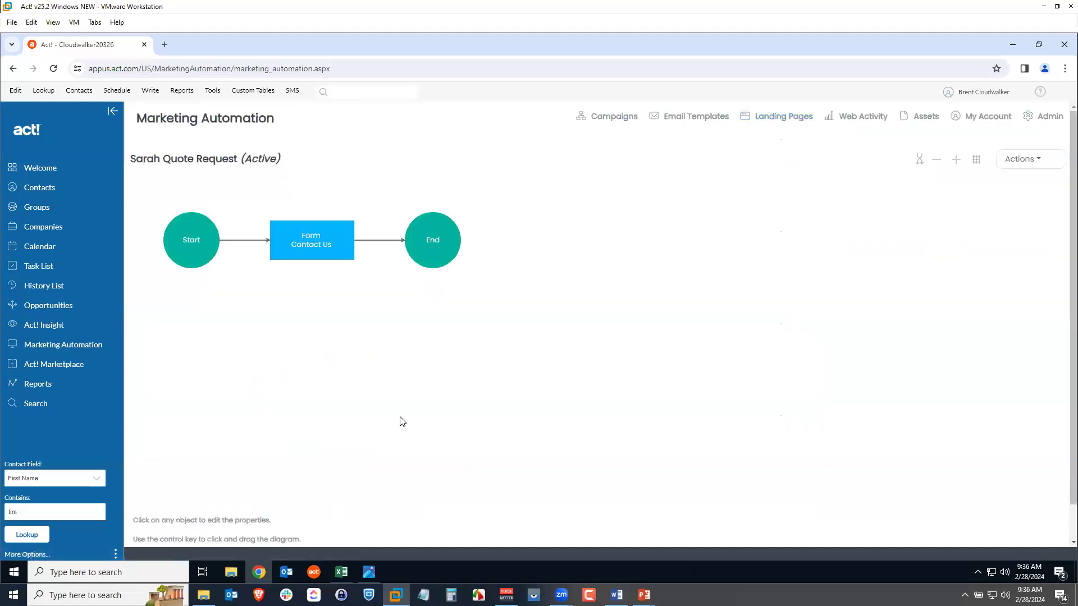
# - Open the landing page's end actions, examine the settings of the Add Activity action, and cancel without changes
pyautogui.click(435, 244)
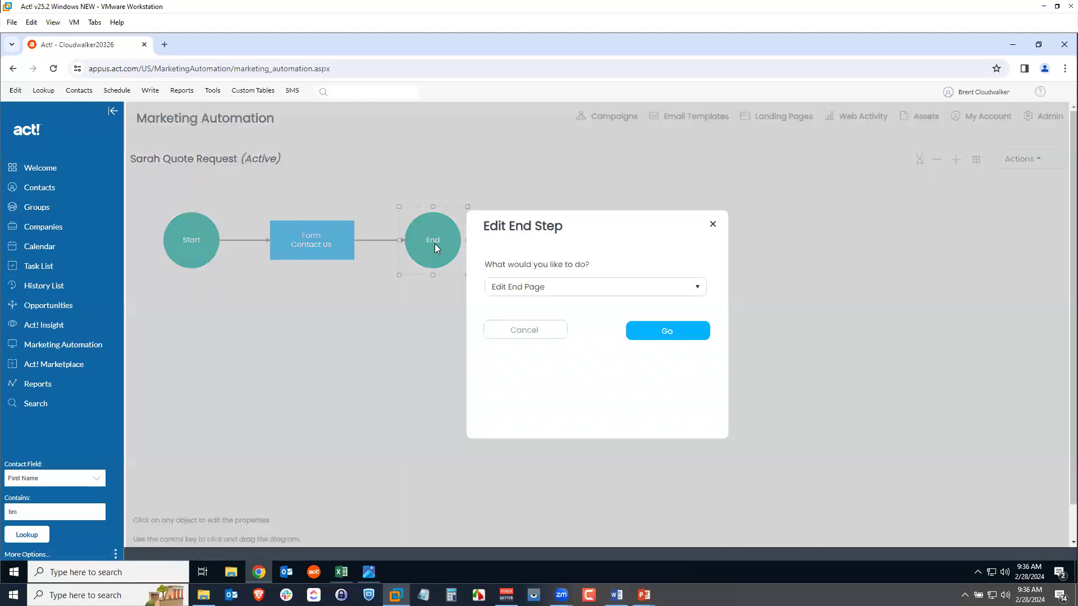
pyautogui.click(525, 289)
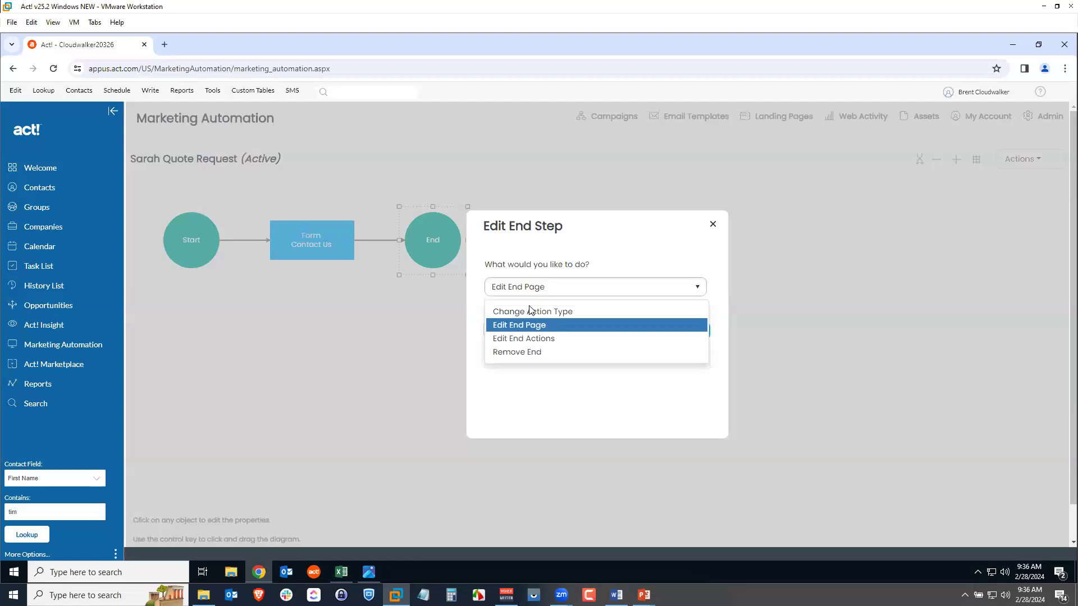
pyautogui.click(533, 339)
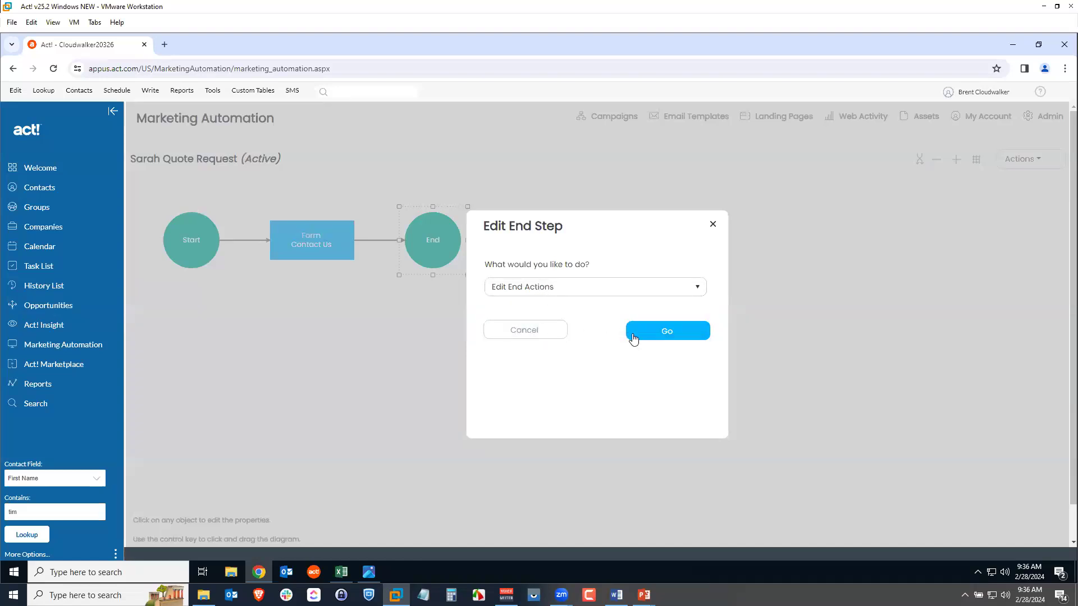
pyautogui.click(662, 335)
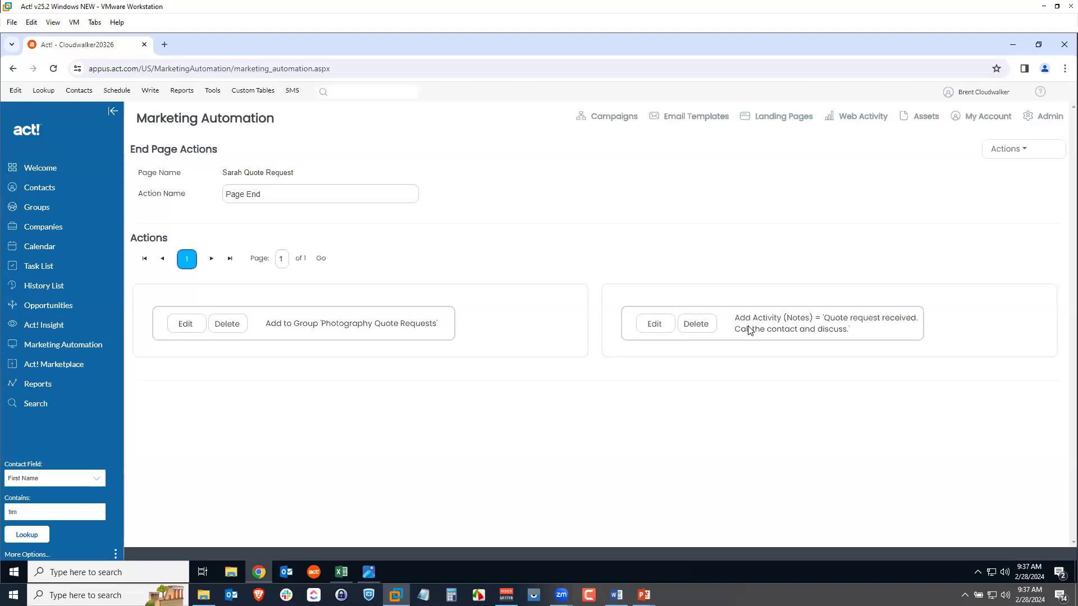
pyautogui.click(655, 326)
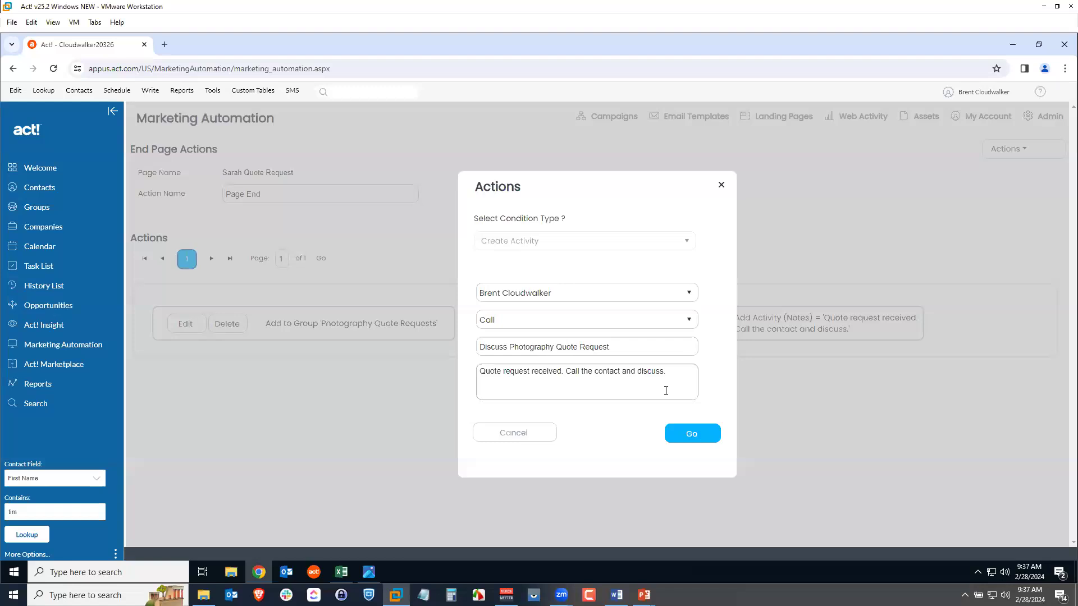
pyautogui.click(527, 436)
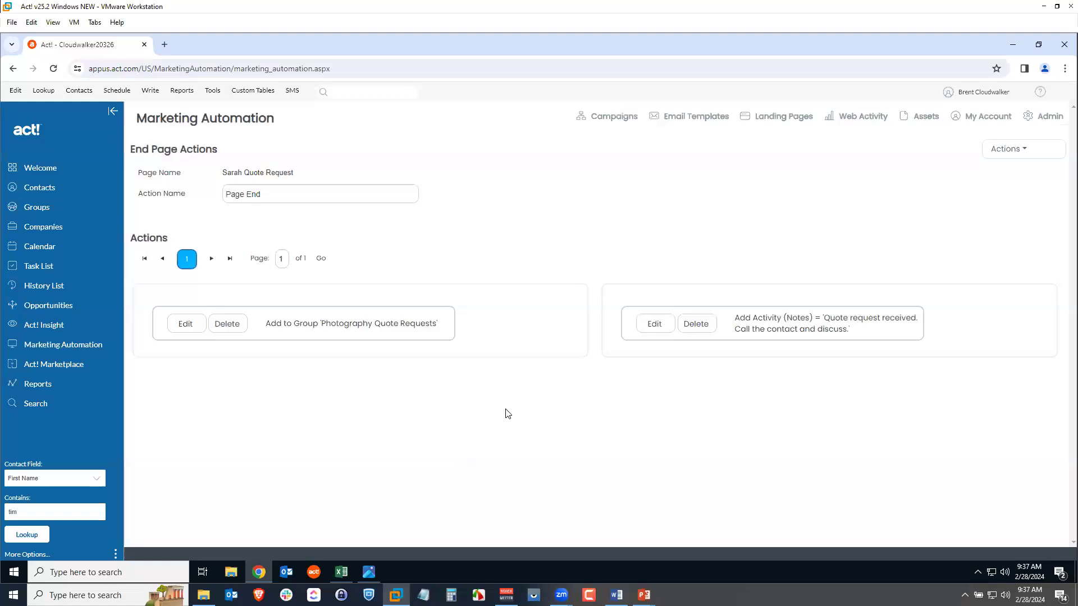